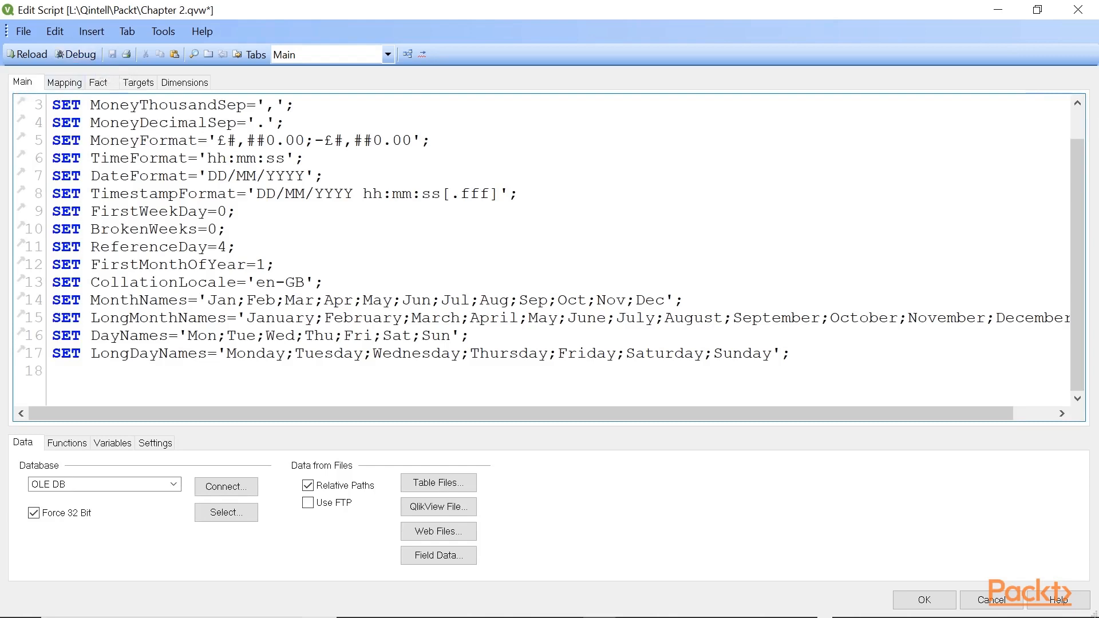
- Paste the variable definitions for RGB colours, the source data location and the vSales, vProfit and vTarget expressions at the end of the Main script
key(Return)
key(ctrl+v)
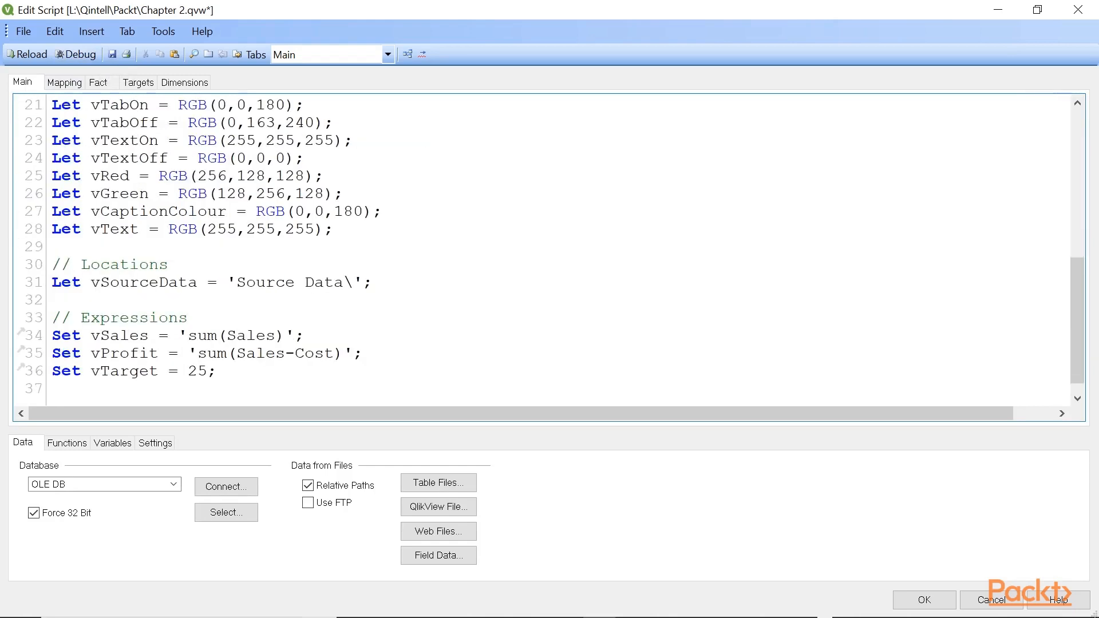
mouse_move(1085, 318)
mouse_down()
mouse_move(1076, 206)
mouse_move(1083, 321)
mouse_up()
- Examine the vSourceData location variable and how the Fact script uses it in the Store Sales.xlsx file path
drag(100, 283, 198, 282)
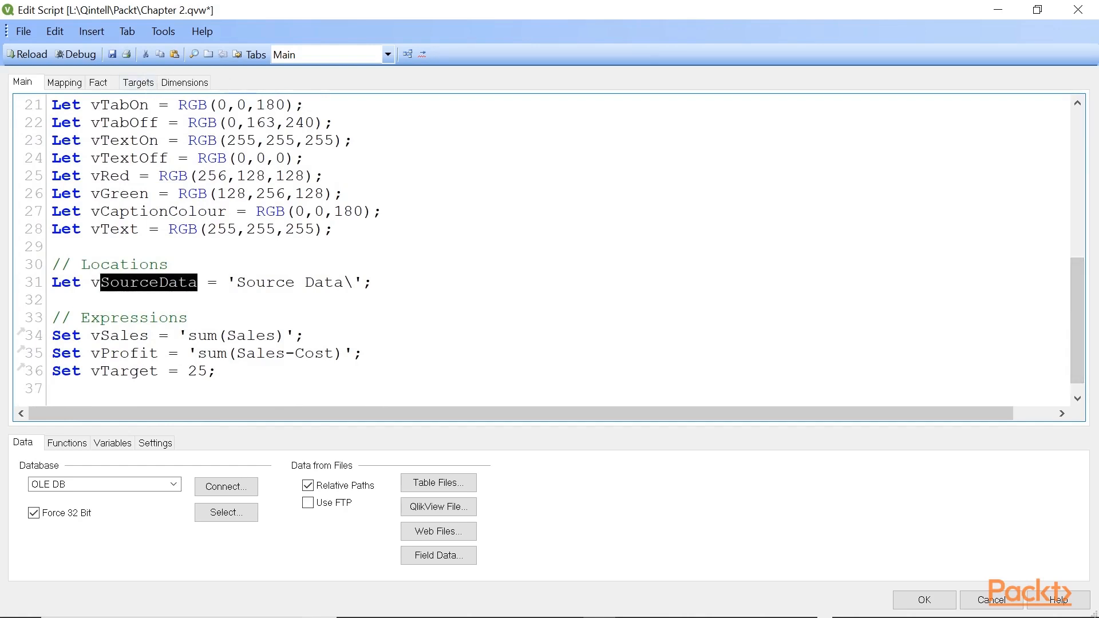
key(Down)
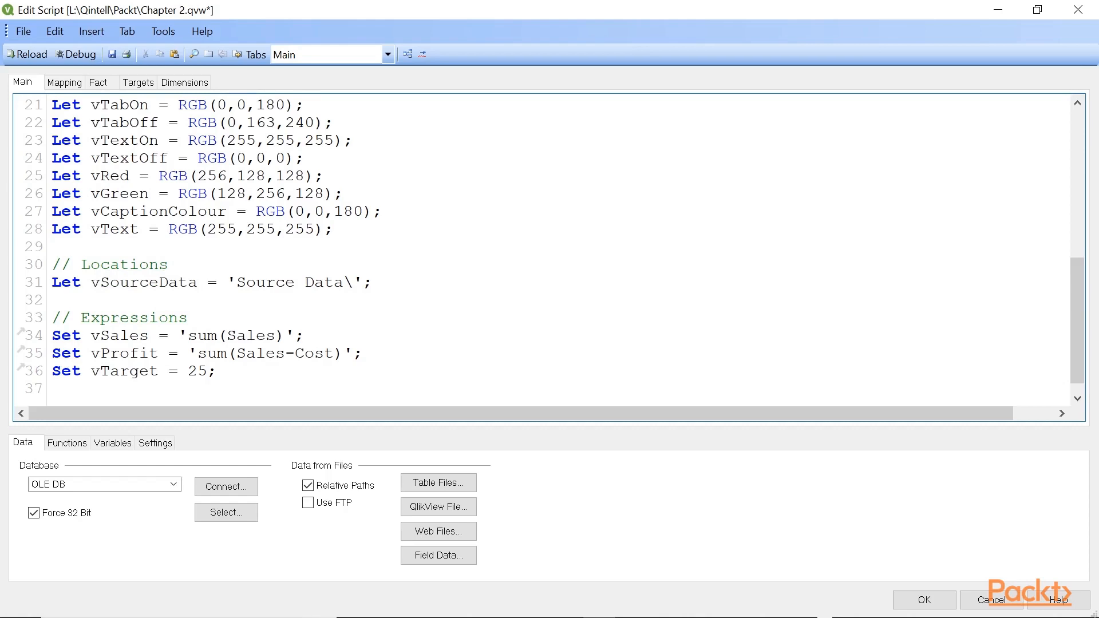
click(99, 83)
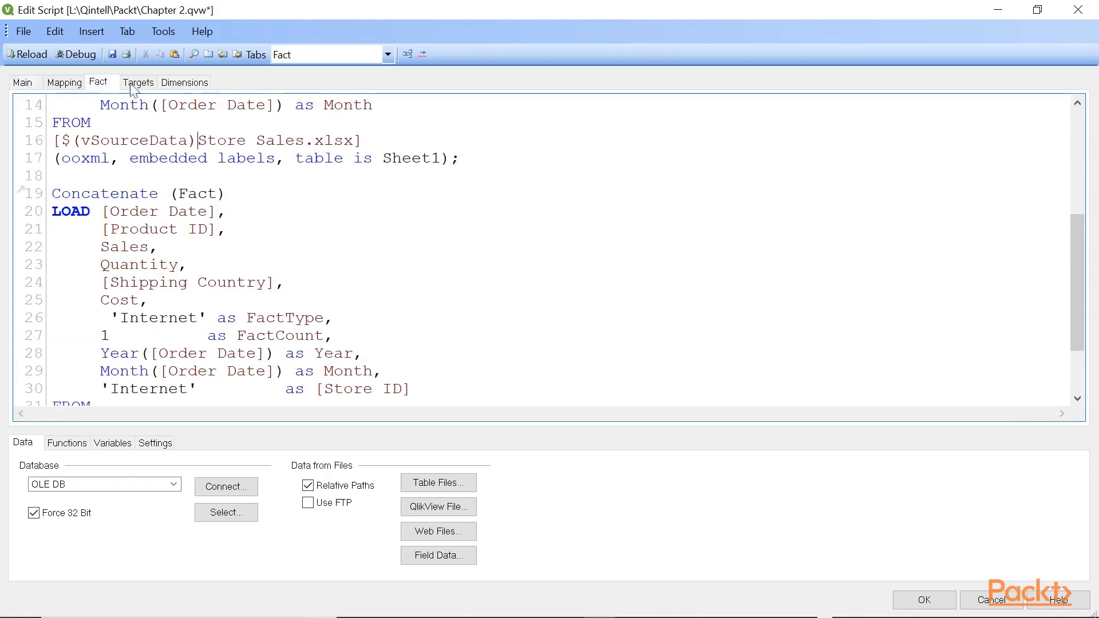
mouse_move(1076, 252)
mouse_down()
mouse_move(1081, 290)
mouse_move(1080, 246)
mouse_up()
- Accept the script edits, reload the document and close the script execution progress window
click(919, 599)
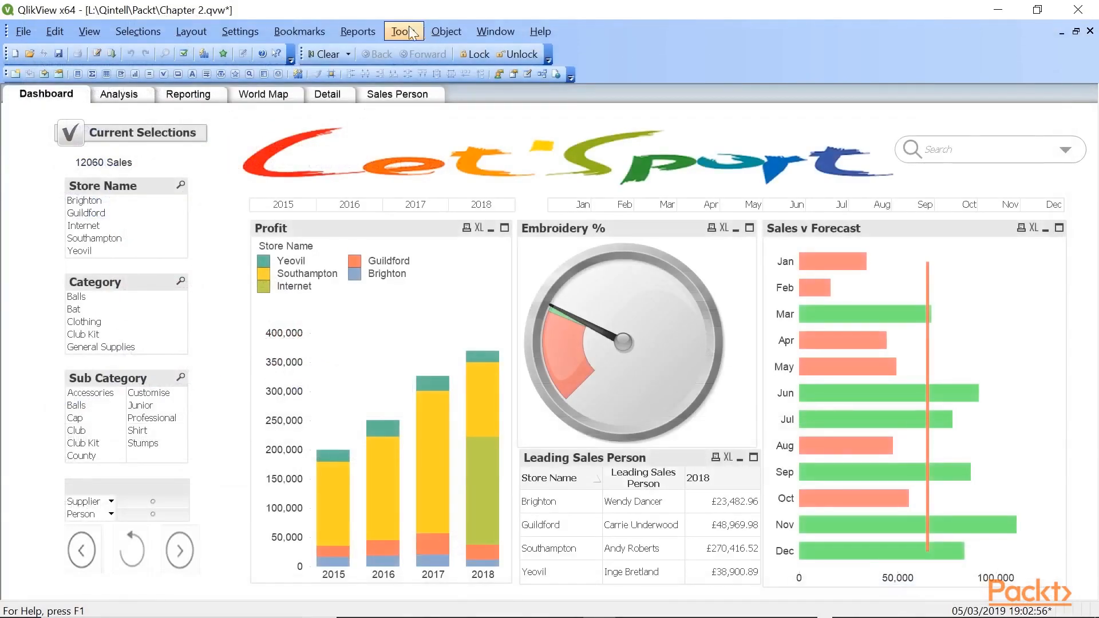
click(113, 54)
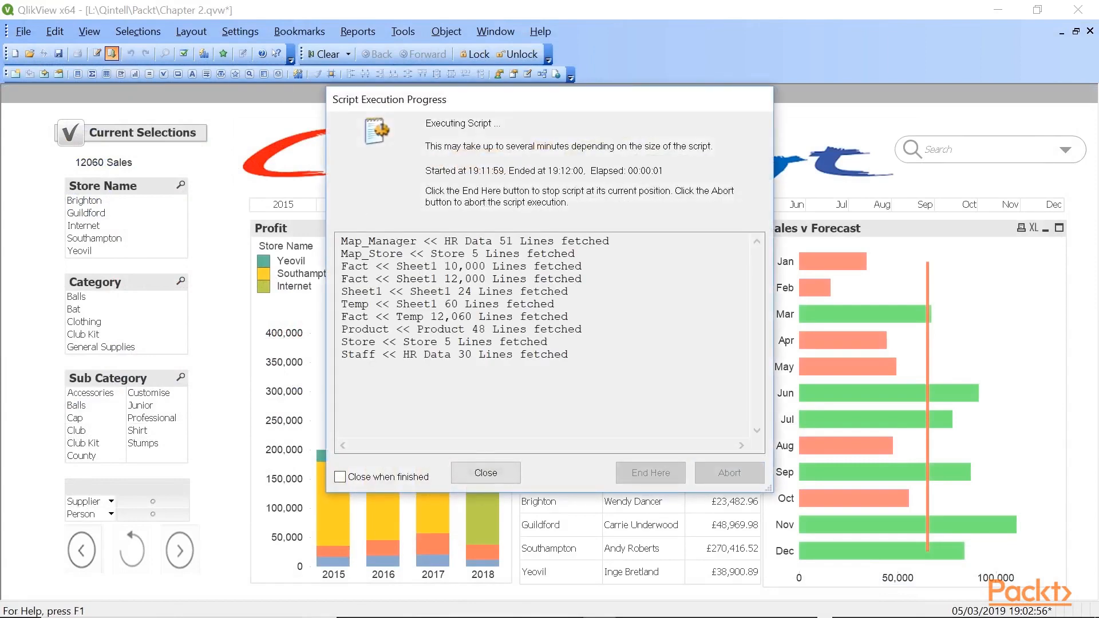
click(472, 465)
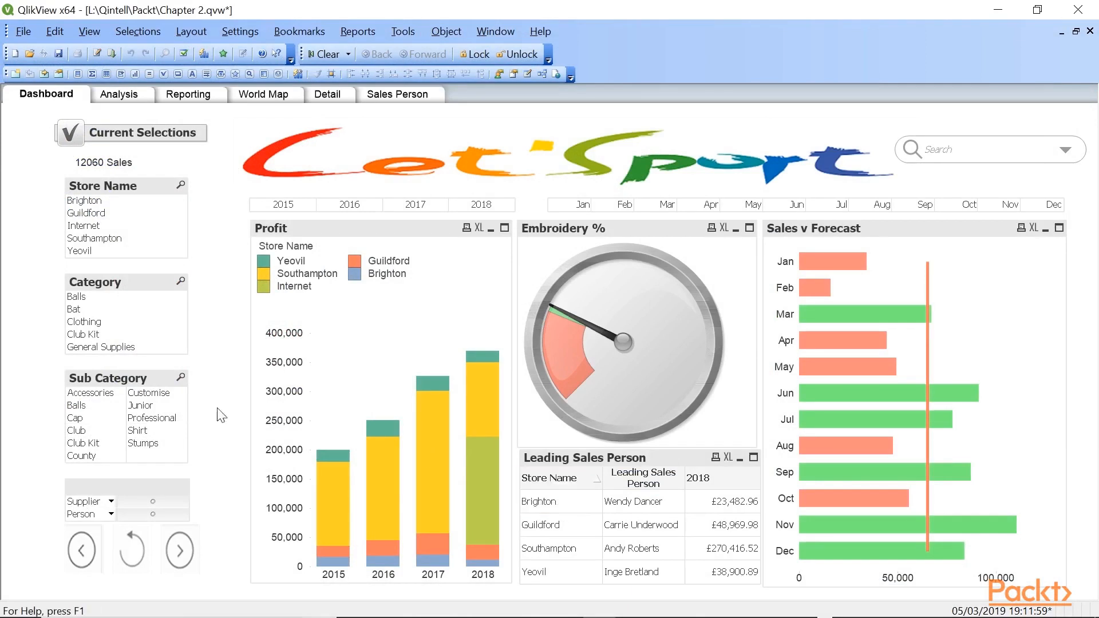
- Set the inactive caption background of the Store Name list box to a calculated colour using the vCaptionColour variable
right_click(131, 187)
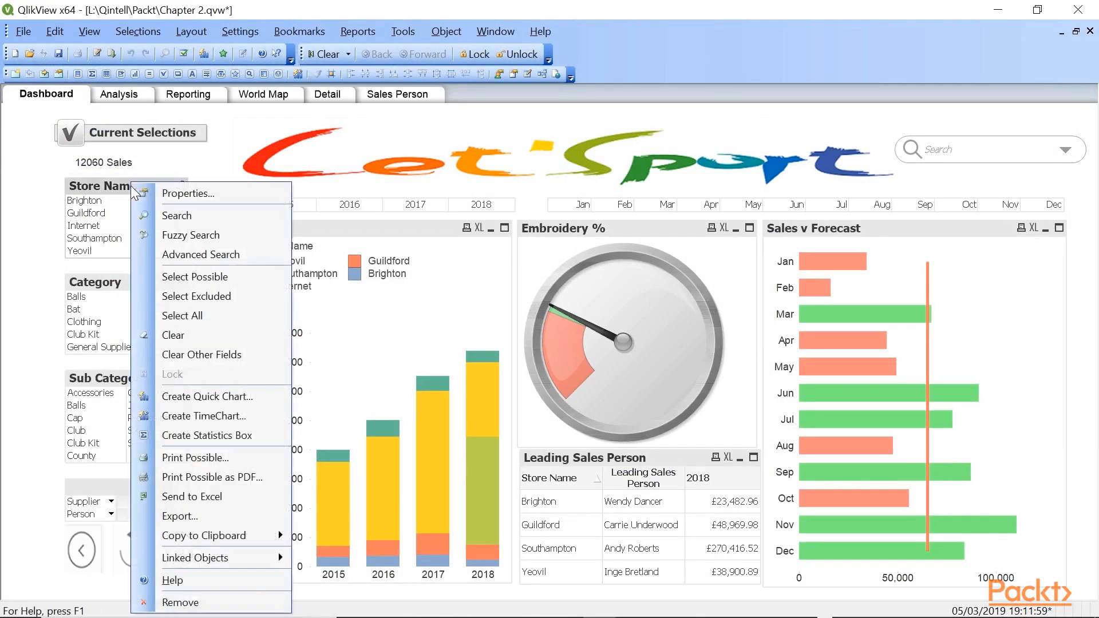
click(177, 192)
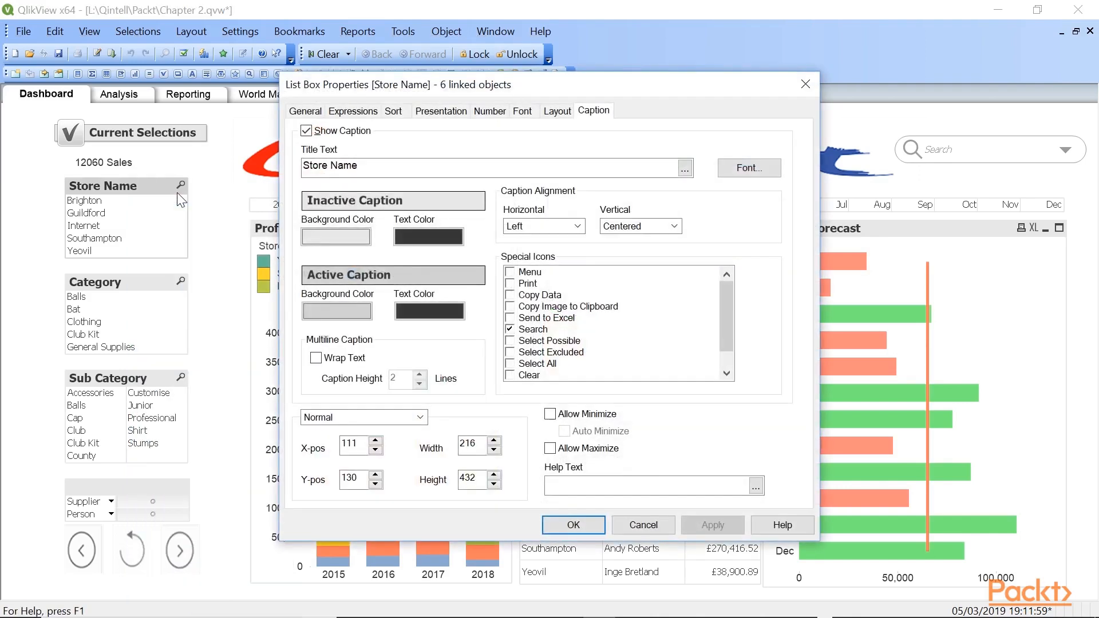
click(318, 239)
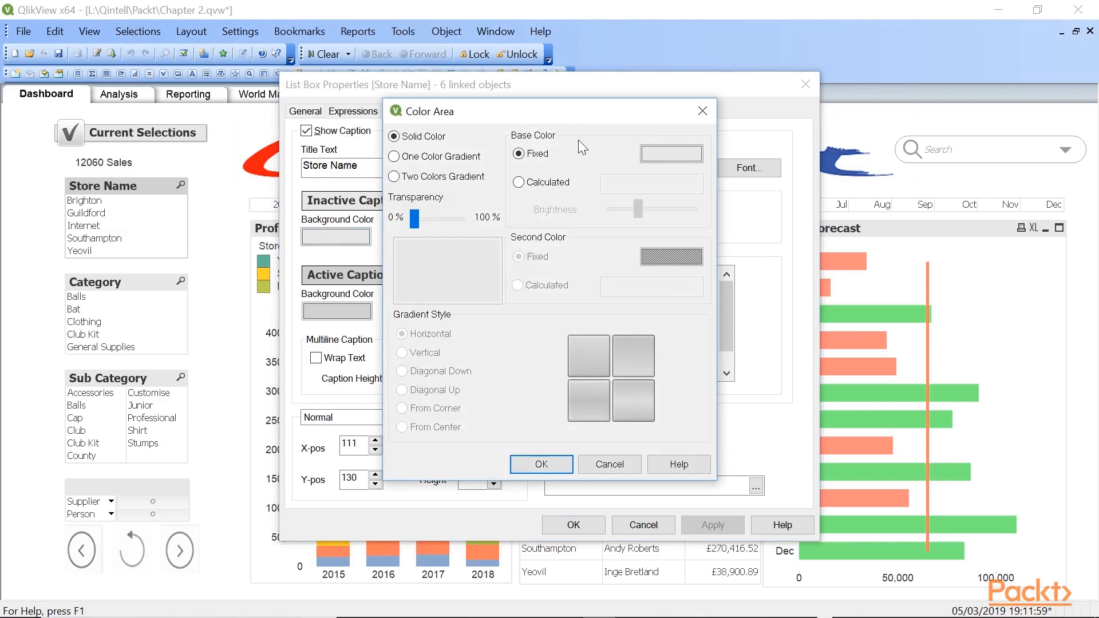
click(518, 182)
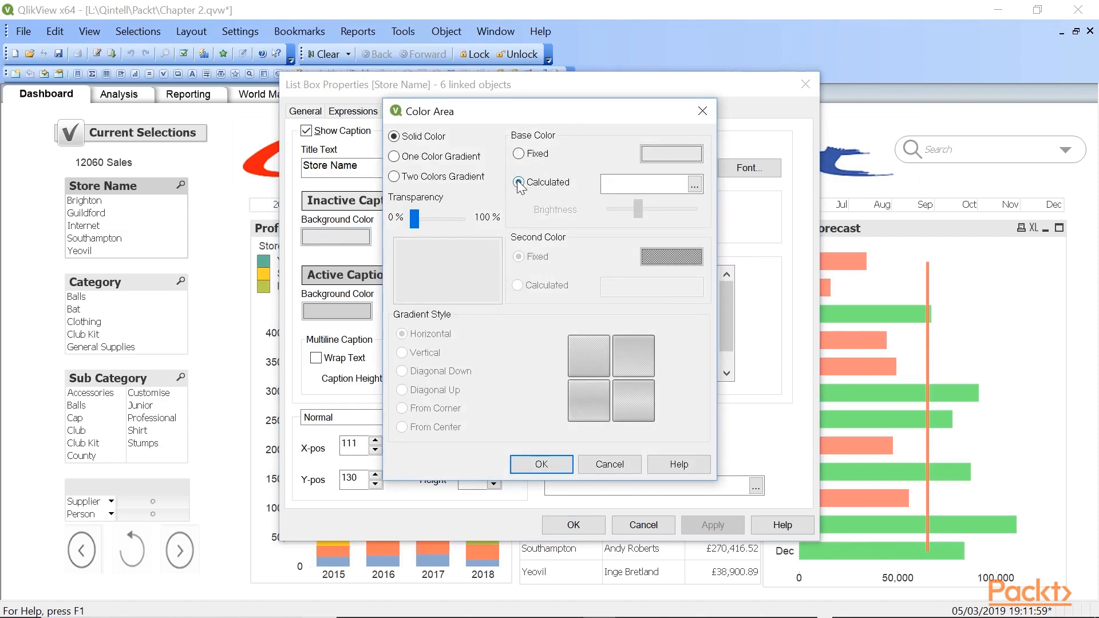
click(695, 185)
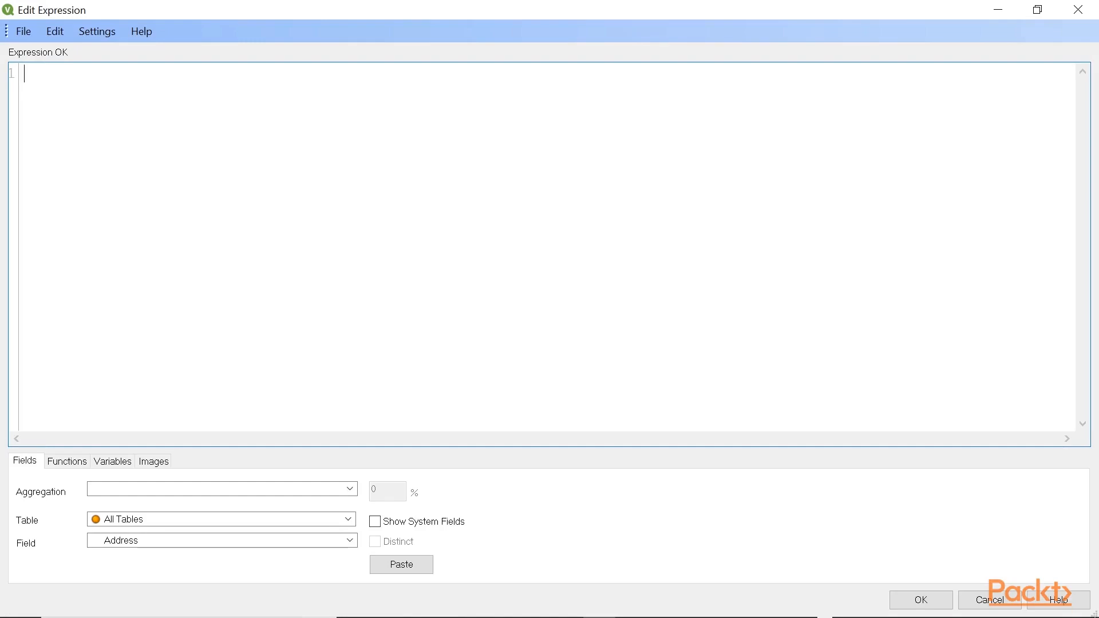
click(111, 462)
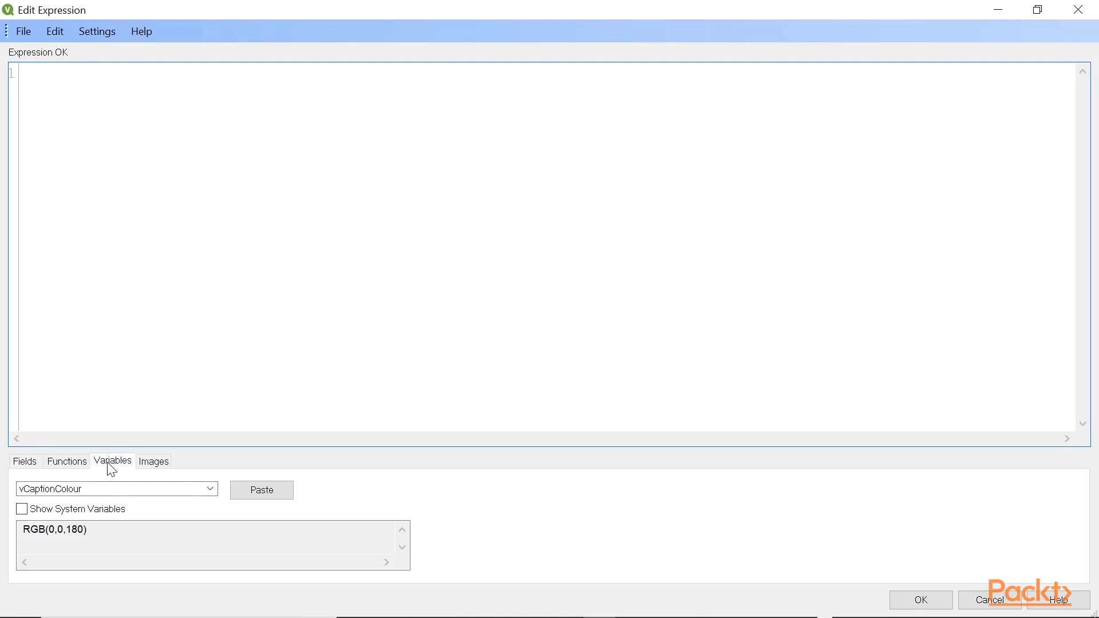
click(211, 490)
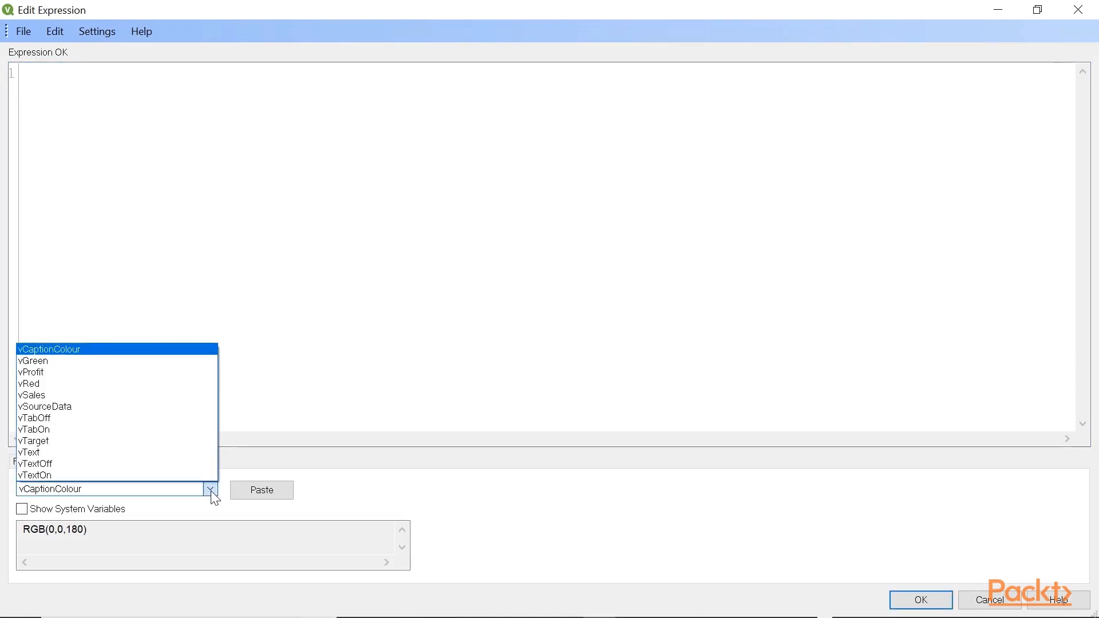
click(211, 491)
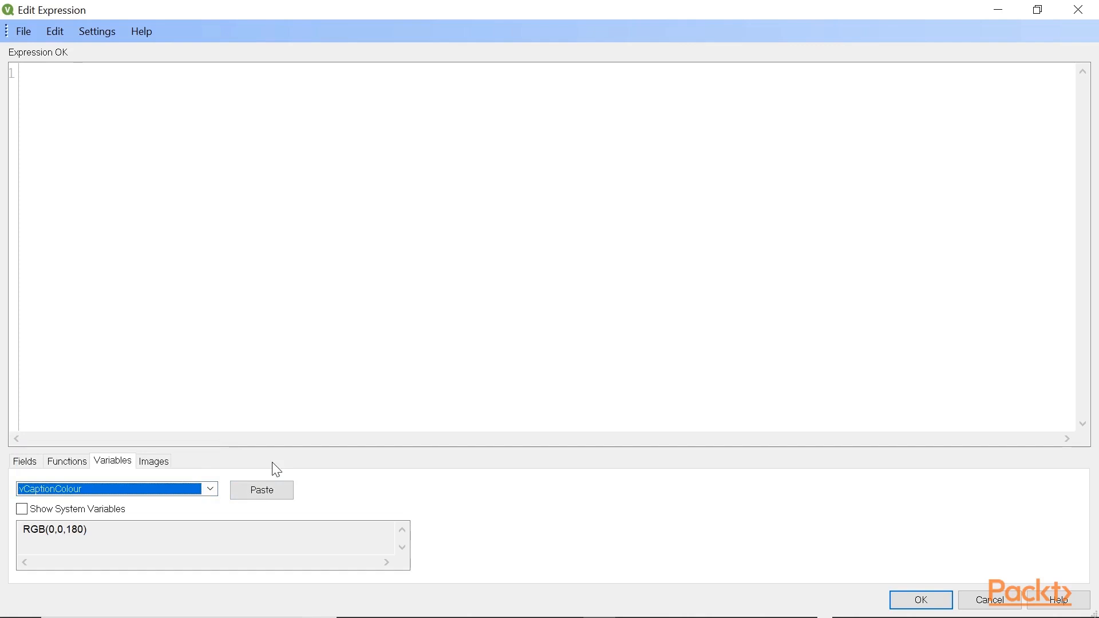
click(264, 492)
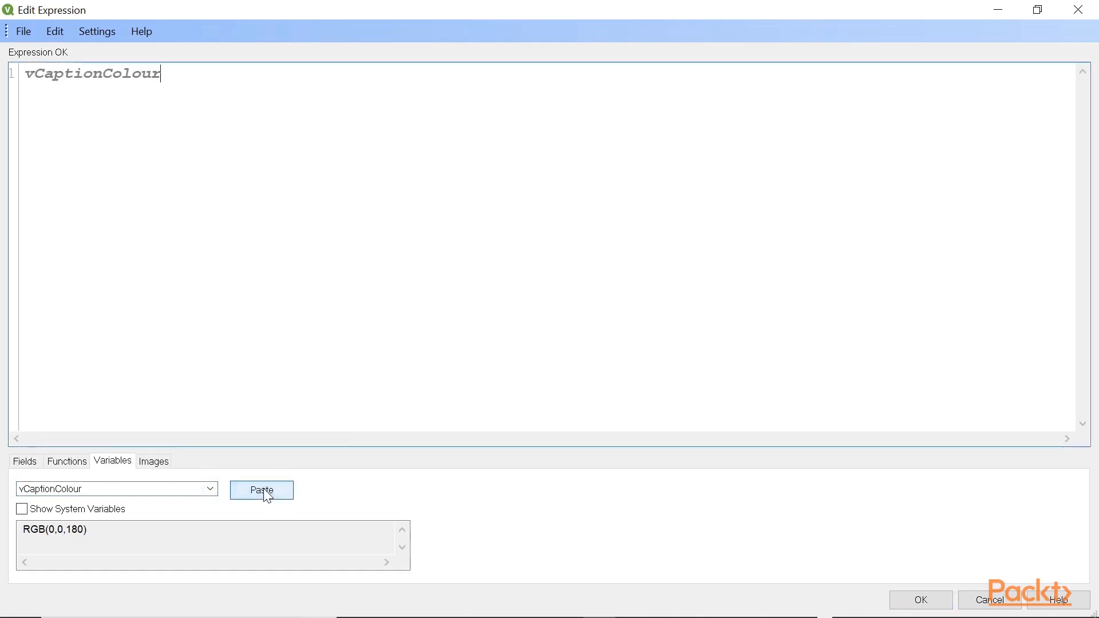
click(910, 599)
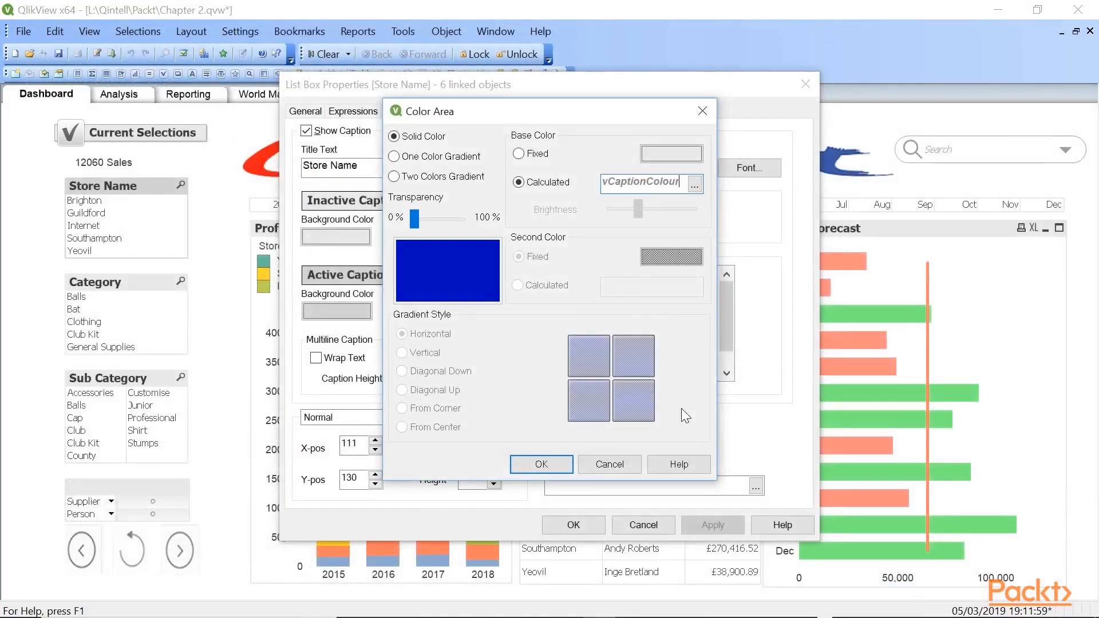
click(542, 464)
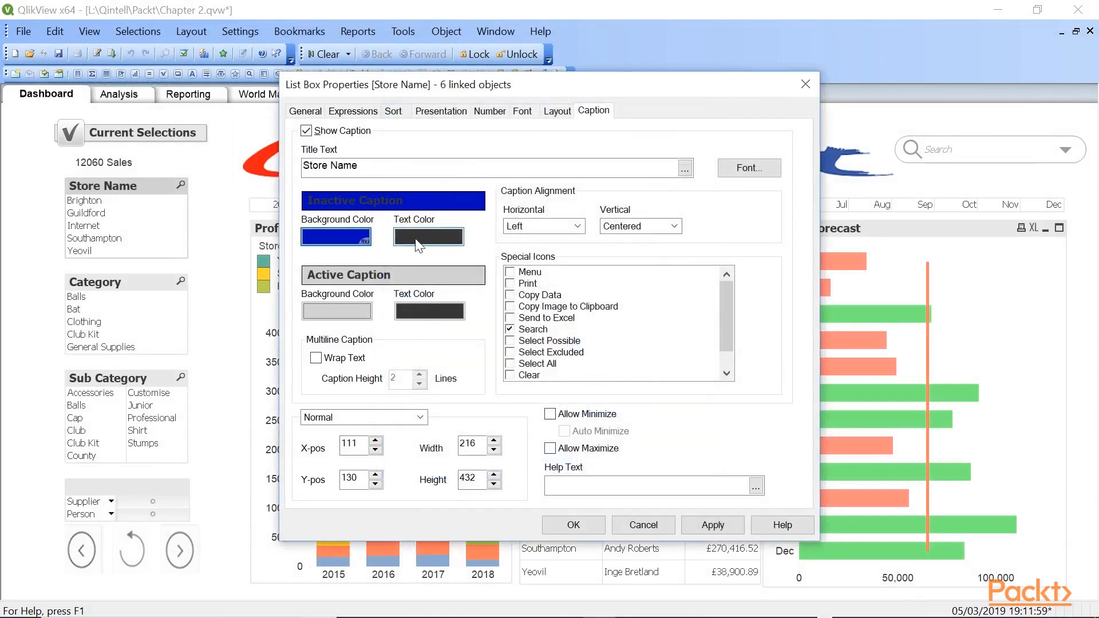
- Set the inactive caption text colour of the Store Name list box to a calculated colour using vTextOn
click(420, 243)
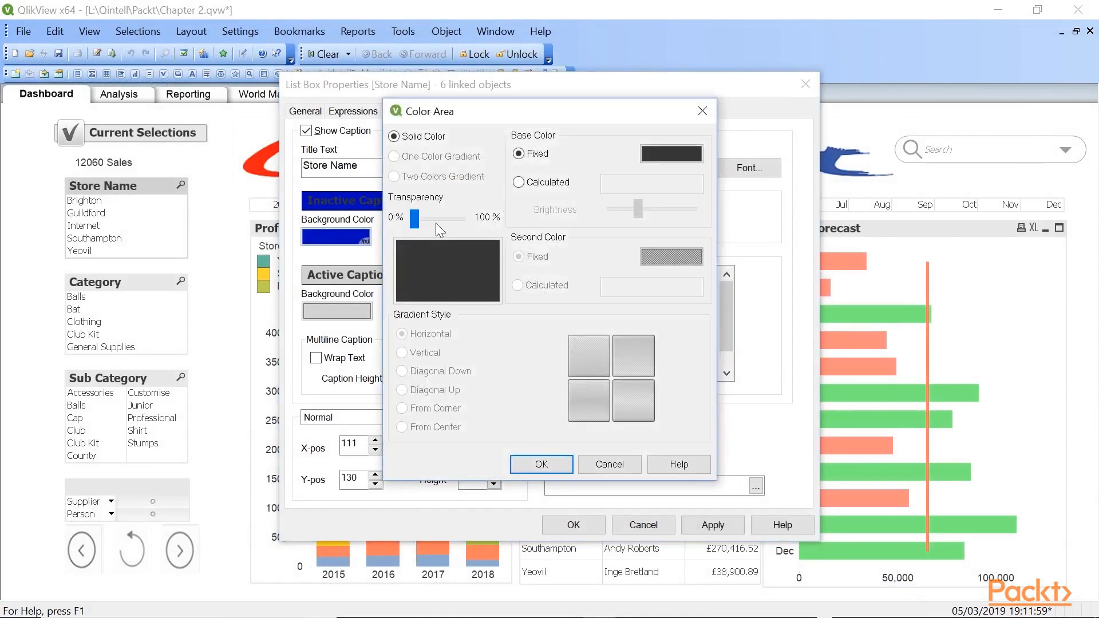
click(519, 183)
click(641, 183)
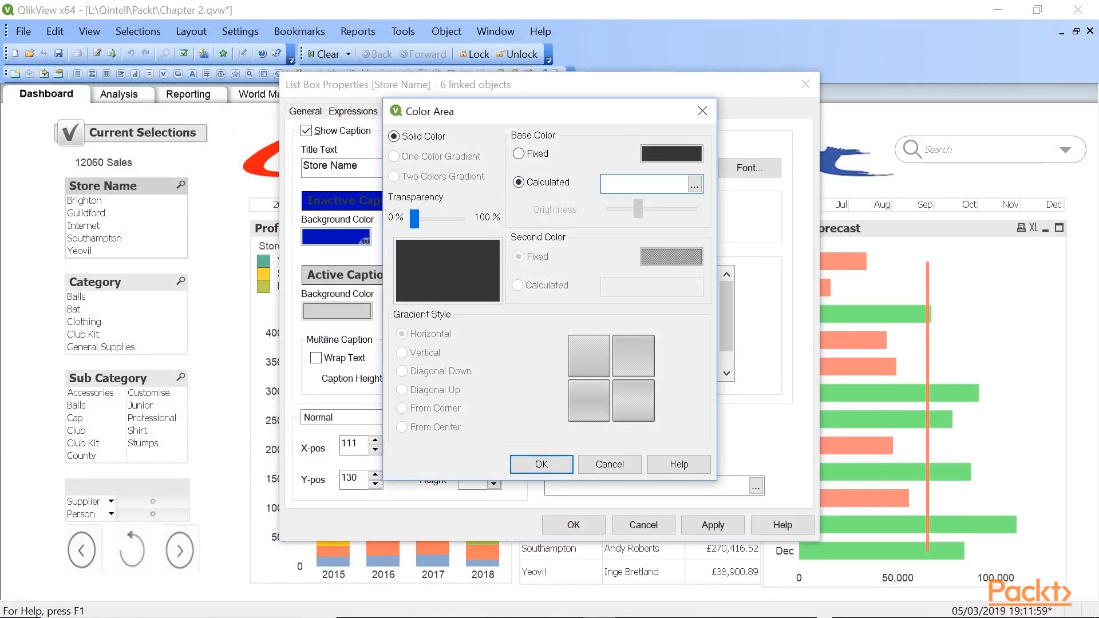
text(vT)
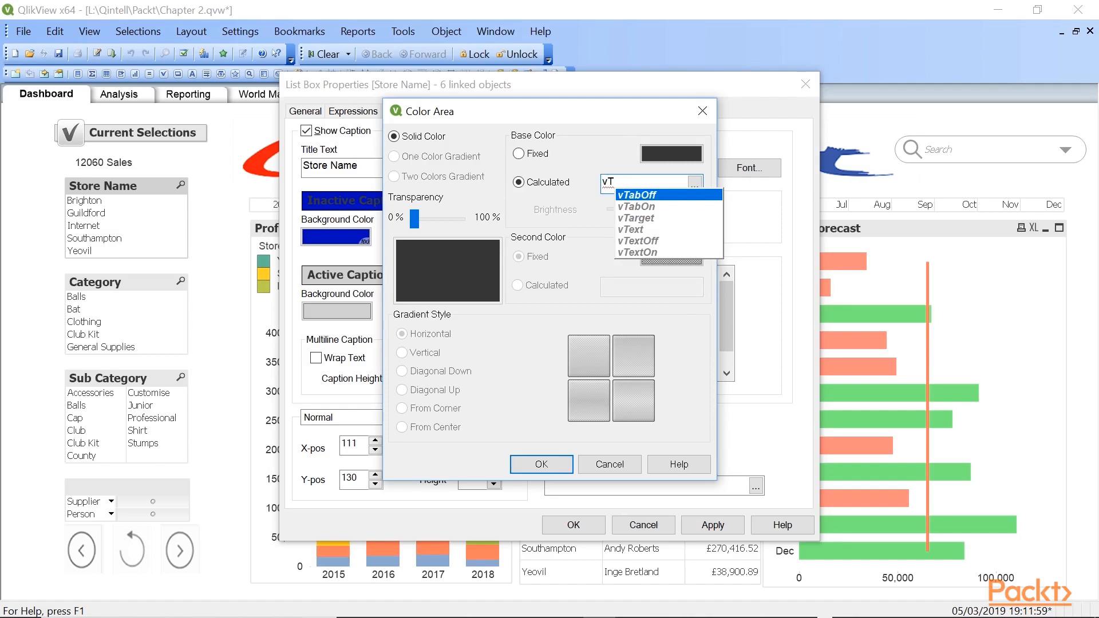
text(e)
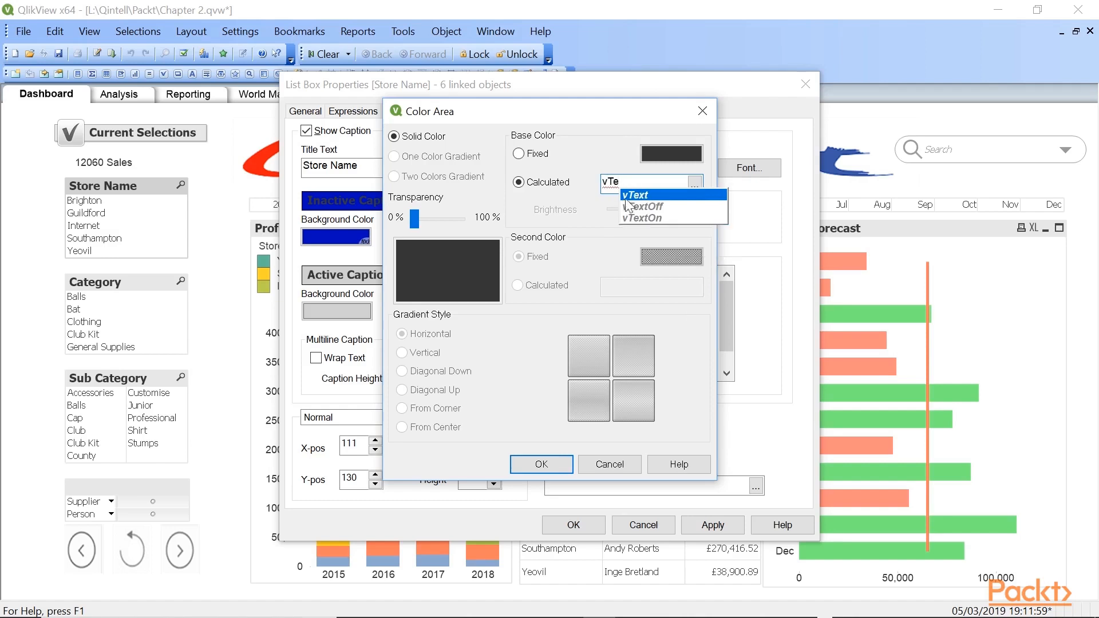
double_click(637, 218)
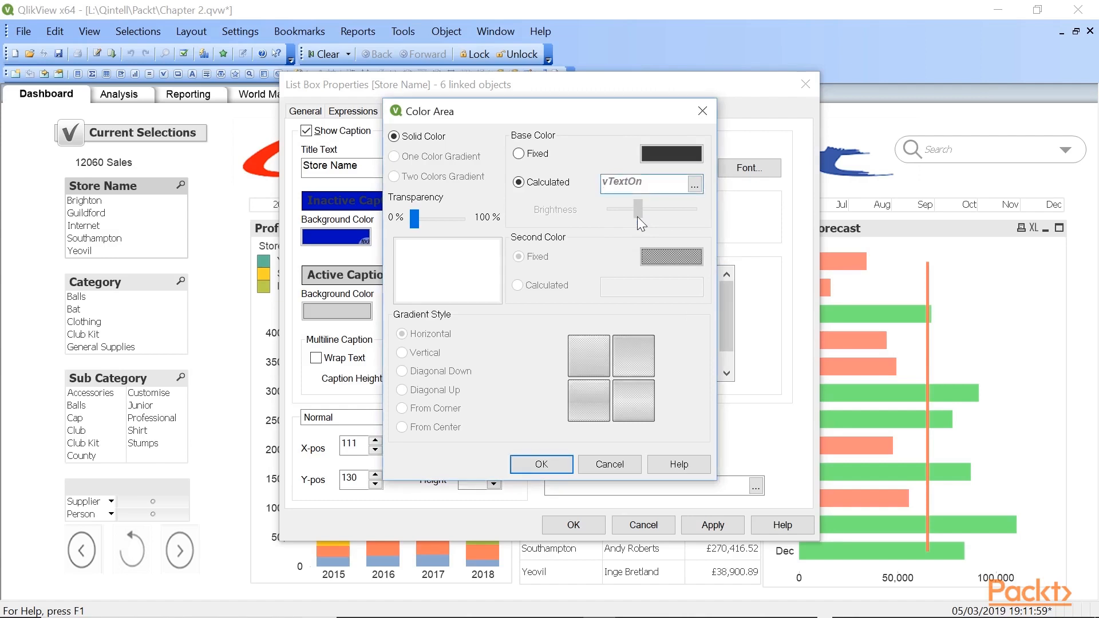
click(528, 463)
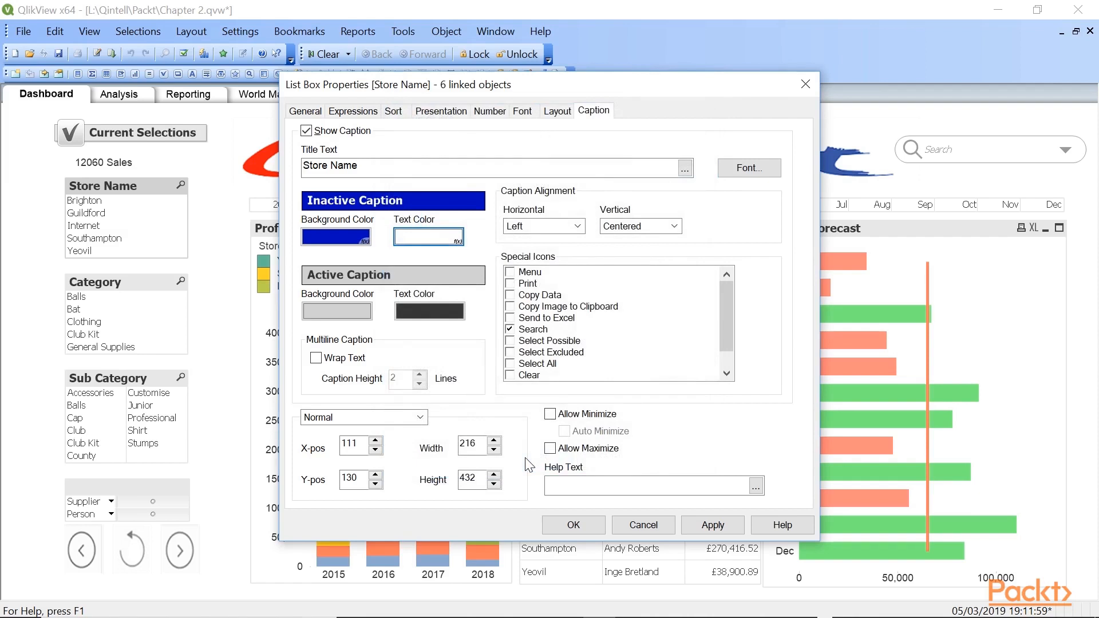
- Copy the inactive caption's background colour with all its settings to the active caption background
right_click(317, 238)
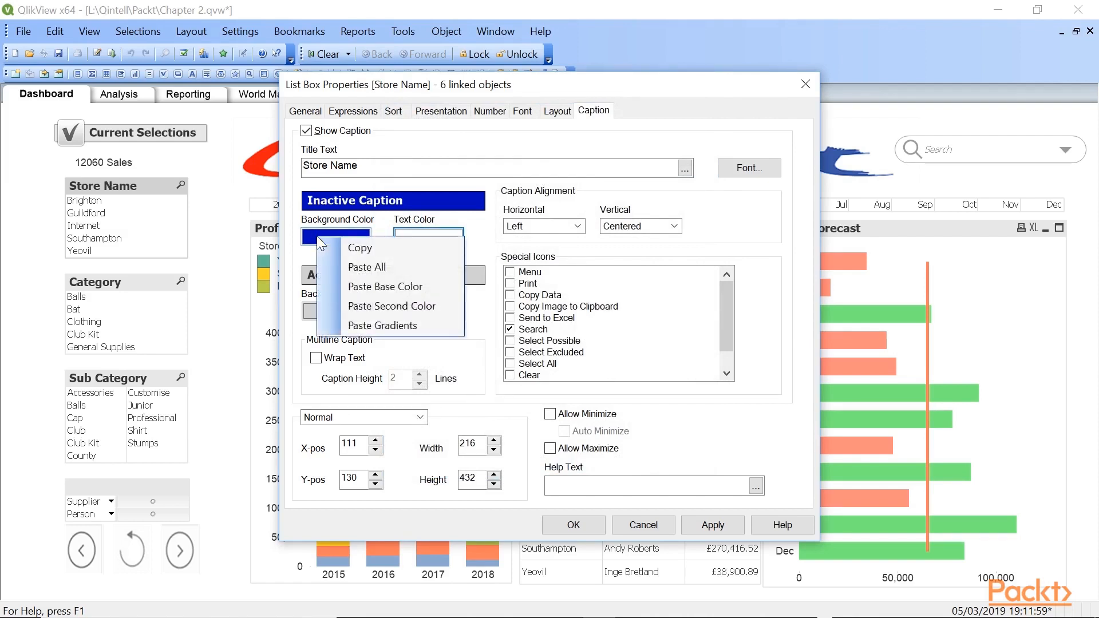
click(346, 246)
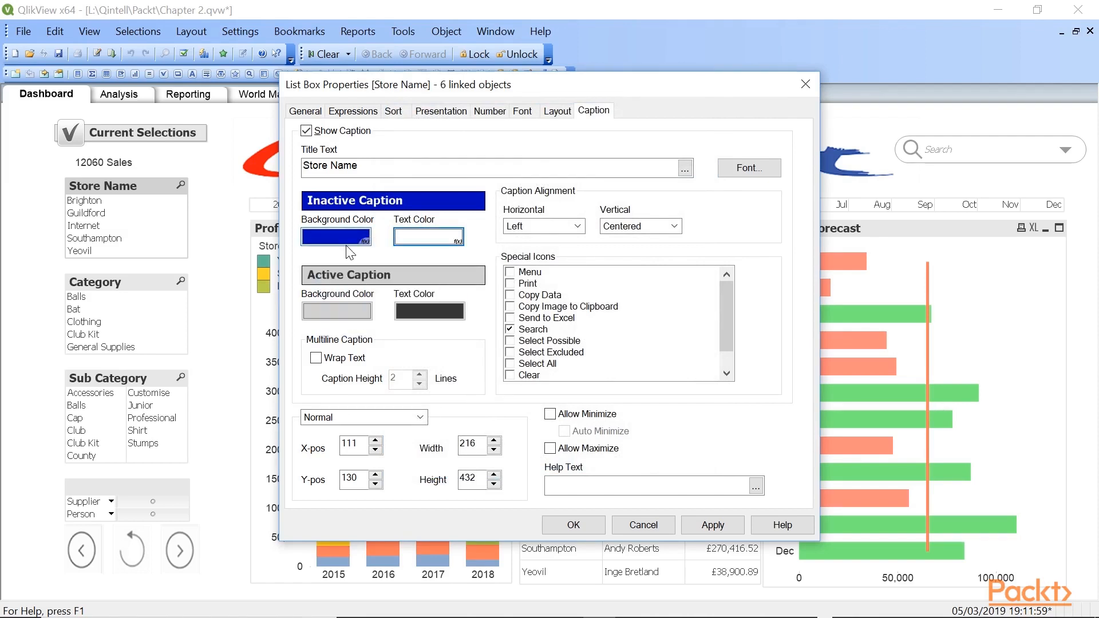
right_click(324, 314)
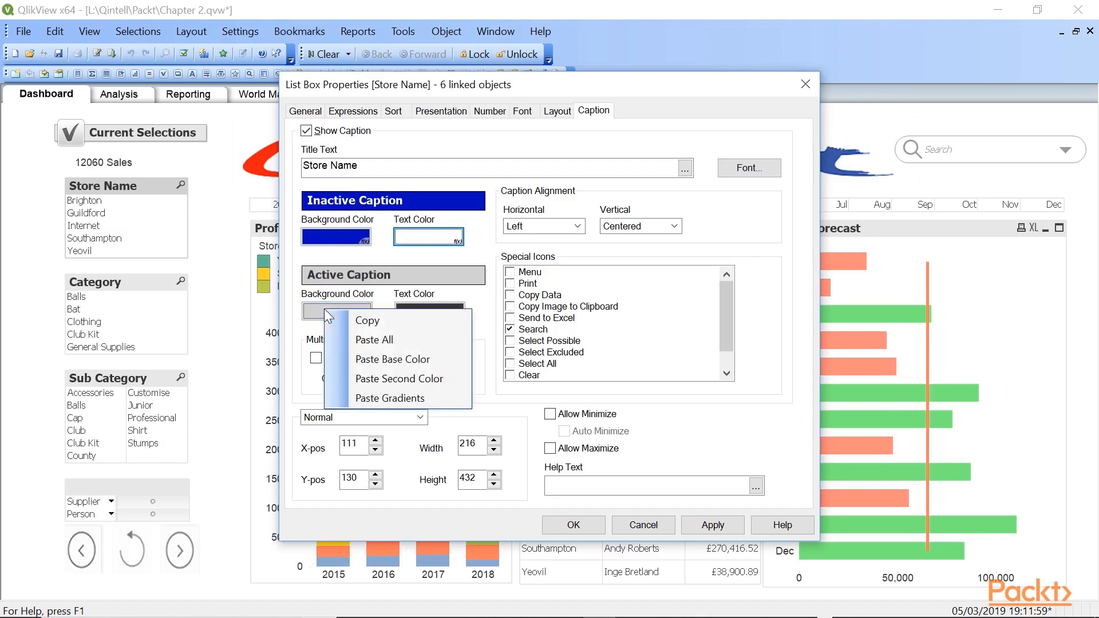
click(369, 350)
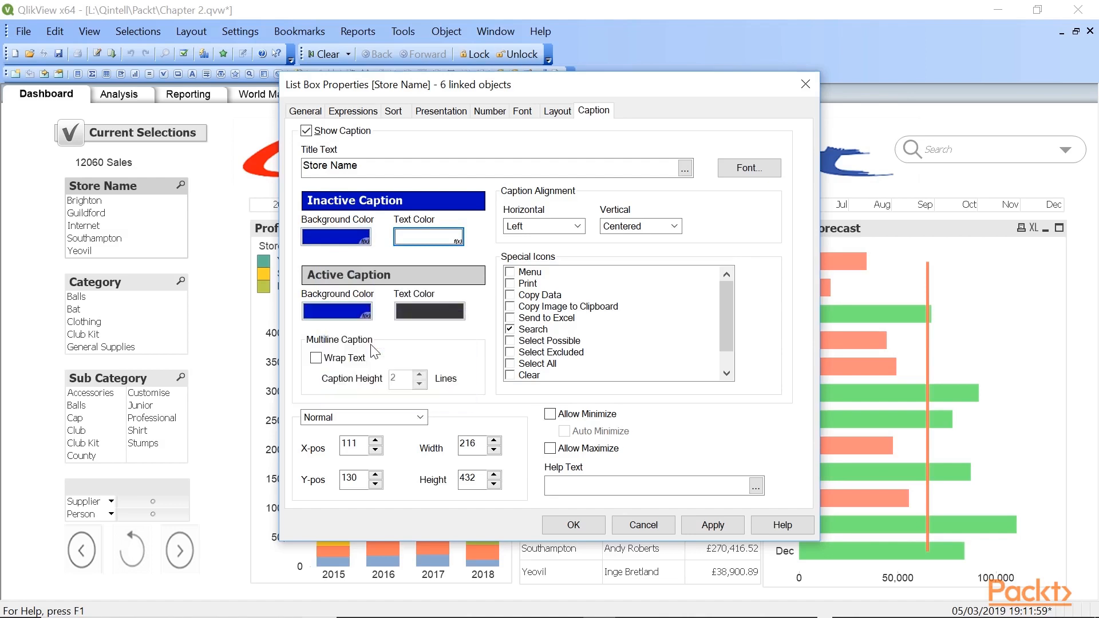
- Copy the inactive caption's text colour with all its settings to the active caption text and accept the list box properties
right_click(427, 244)
click(461, 247)
right_click(425, 314)
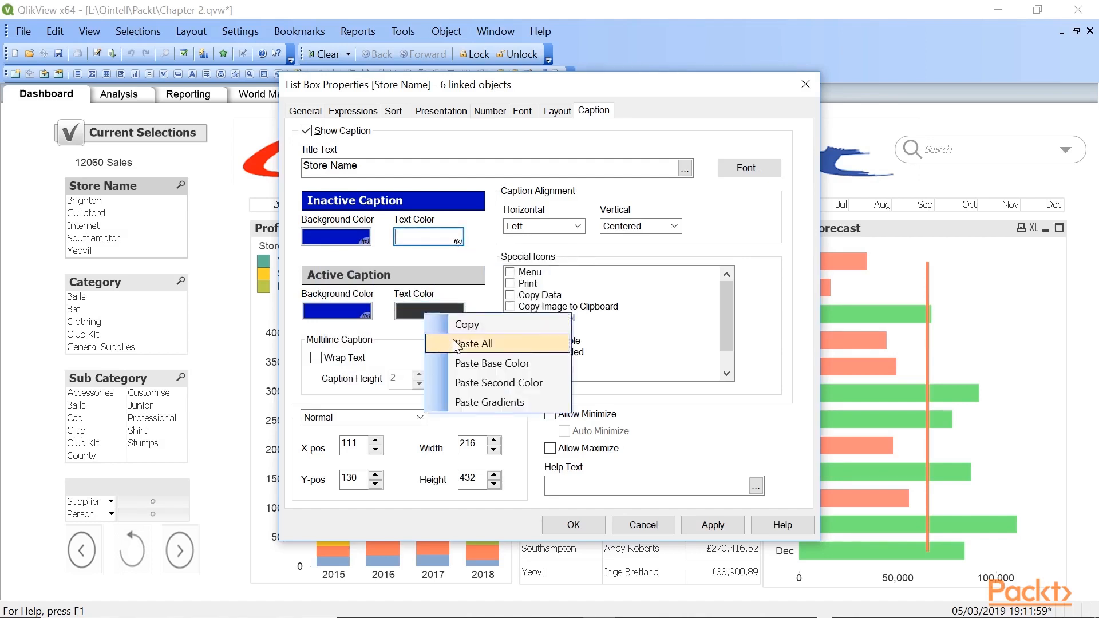
click(456, 344)
click(571, 522)
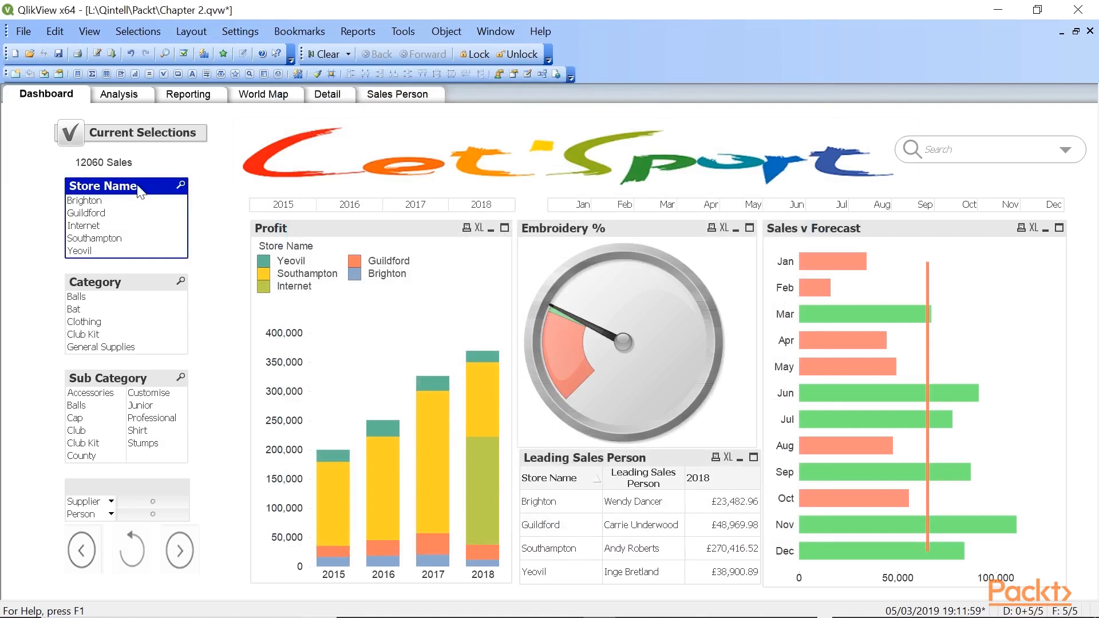
- Copy the Store Name list box formatting to the Current Selections header and the Category list box with the Format Painter
click(316, 75)
click(140, 132)
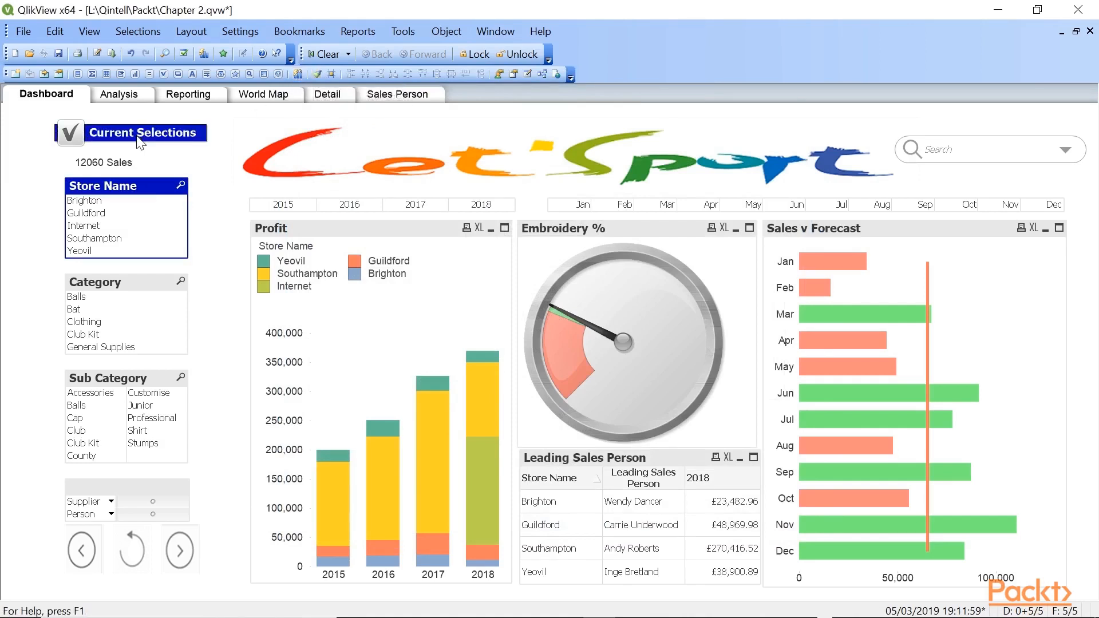
click(320, 77)
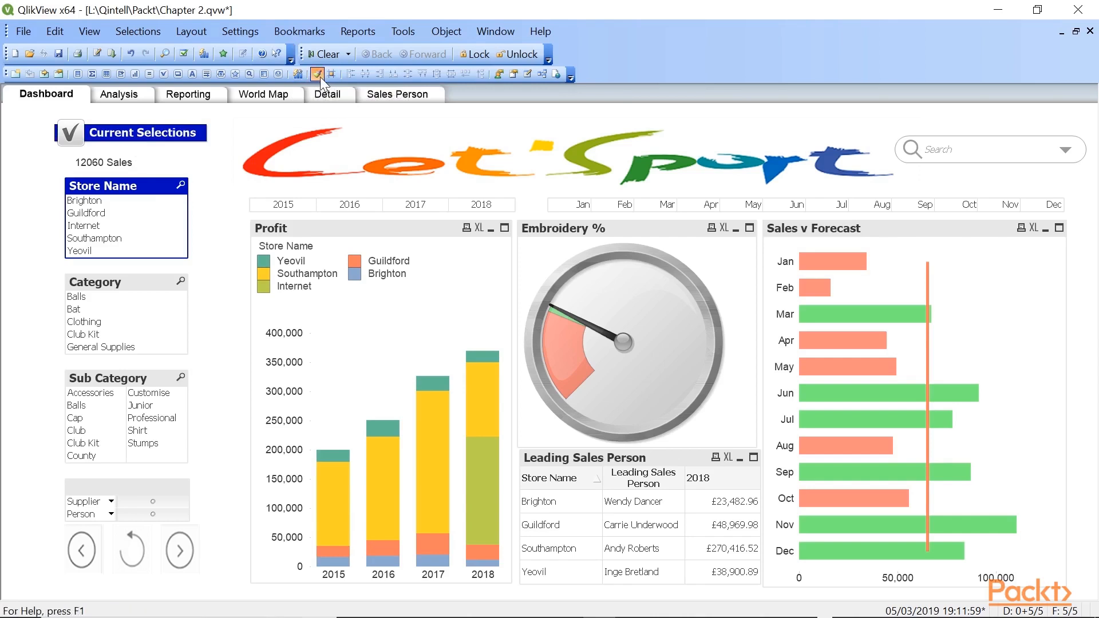
click(121, 292)
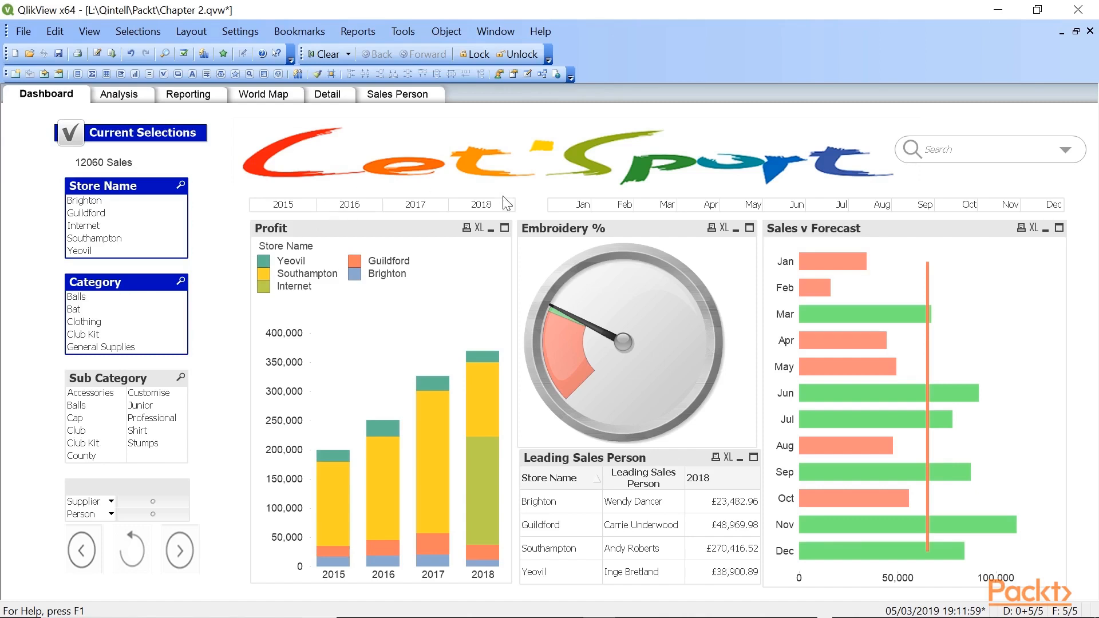
- Examine the calculated base colours of Segment 2 and Segment 1 in the Embroidery % gauge's presentation settings
right_click(644, 298)
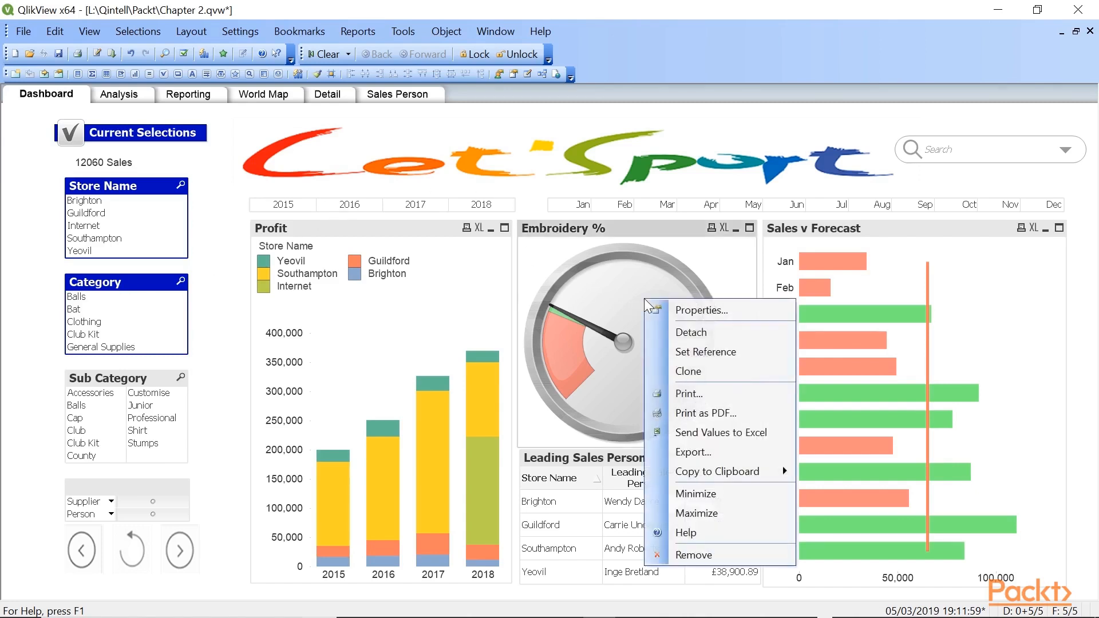
click(679, 310)
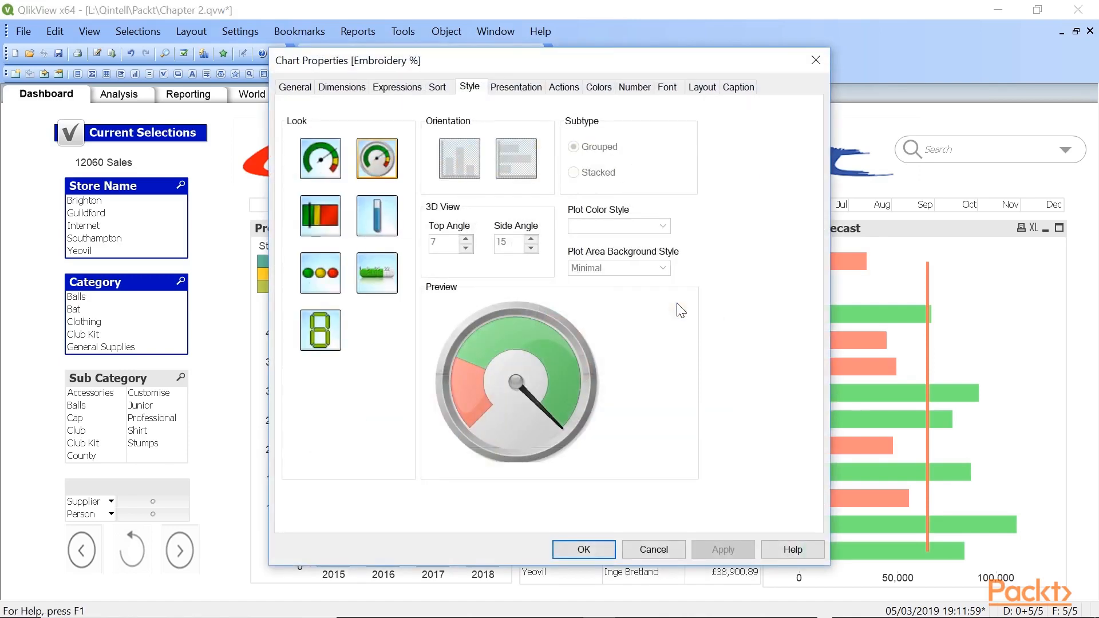
click(518, 88)
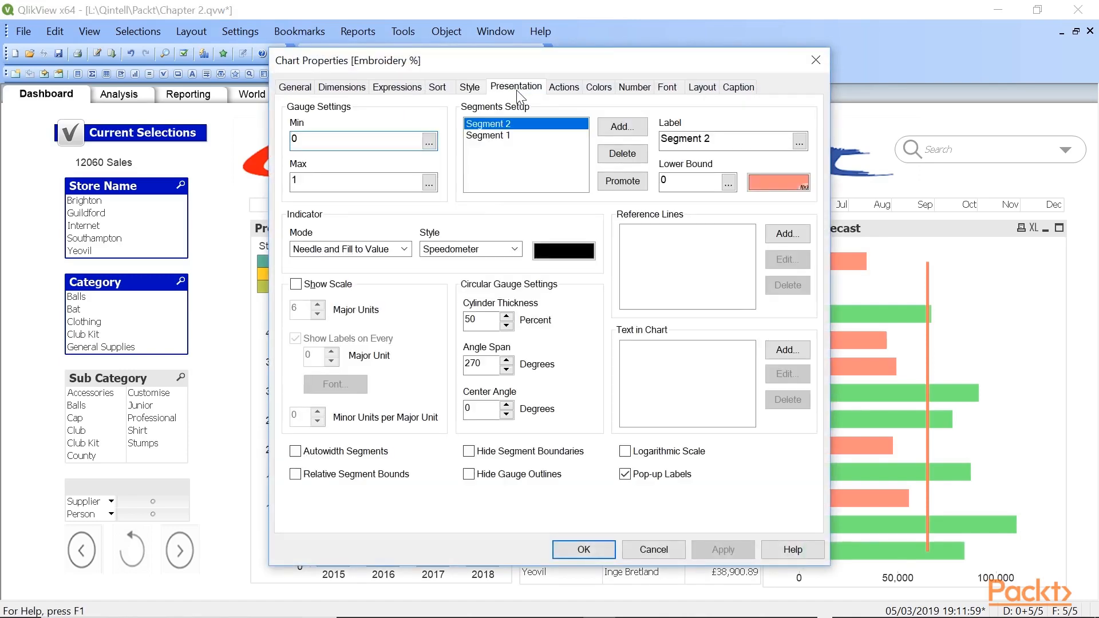
click(763, 184)
drag(637, 182, 579, 174)
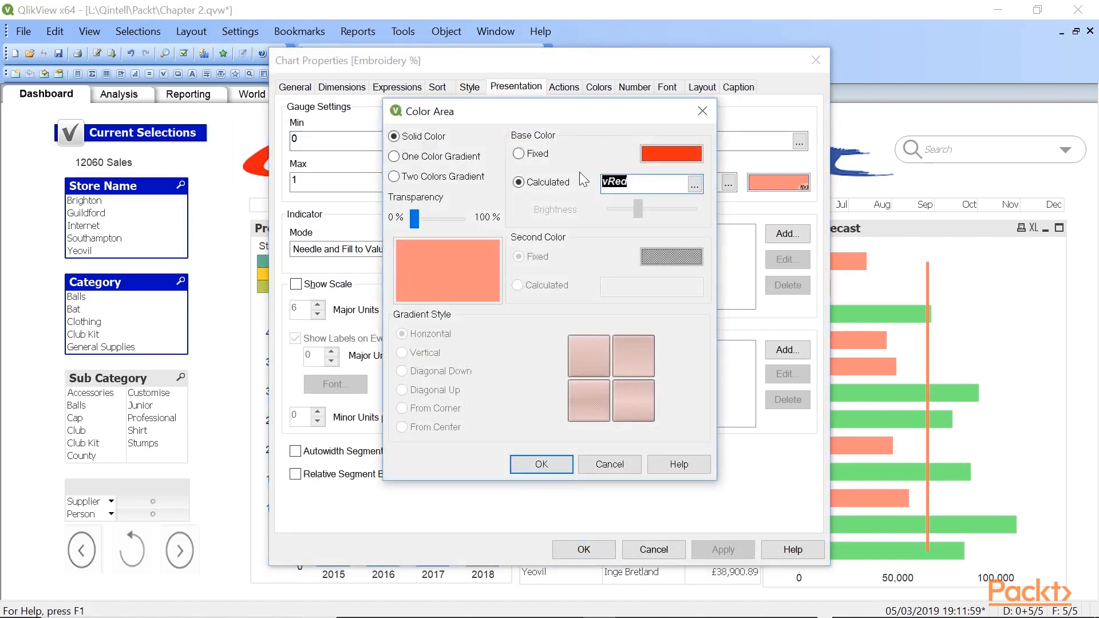
click(541, 464)
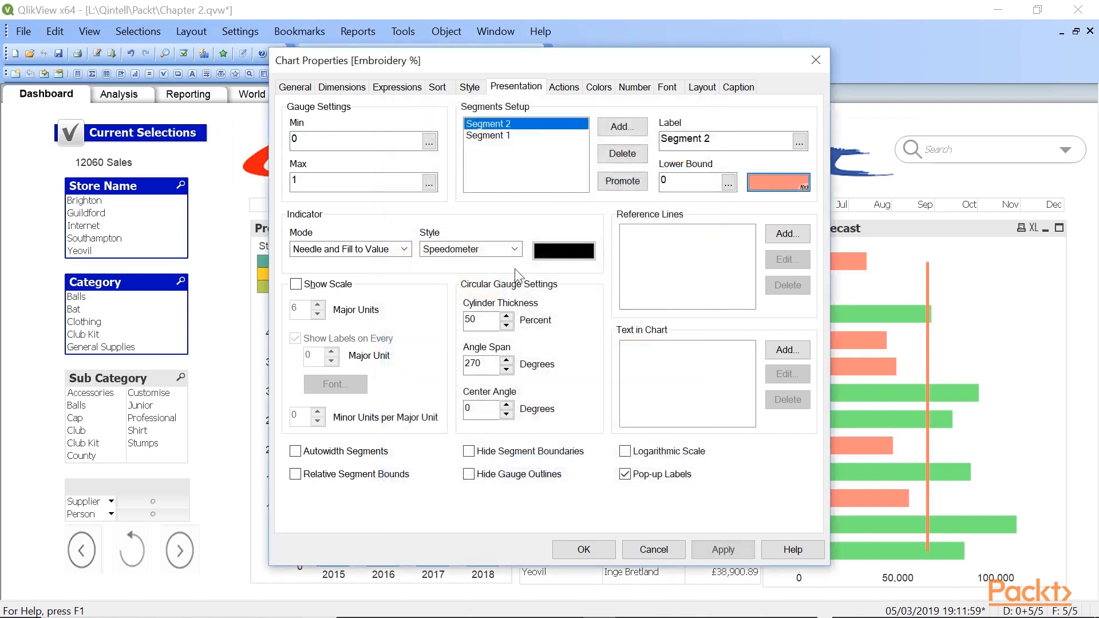
click(488, 136)
click(791, 183)
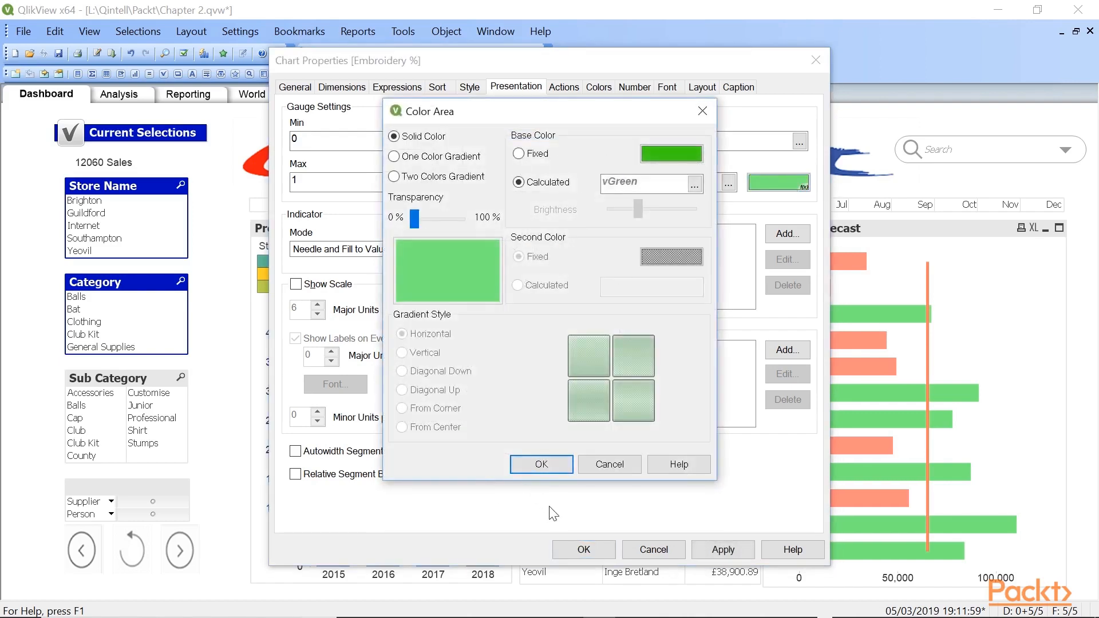
click(532, 464)
click(583, 550)
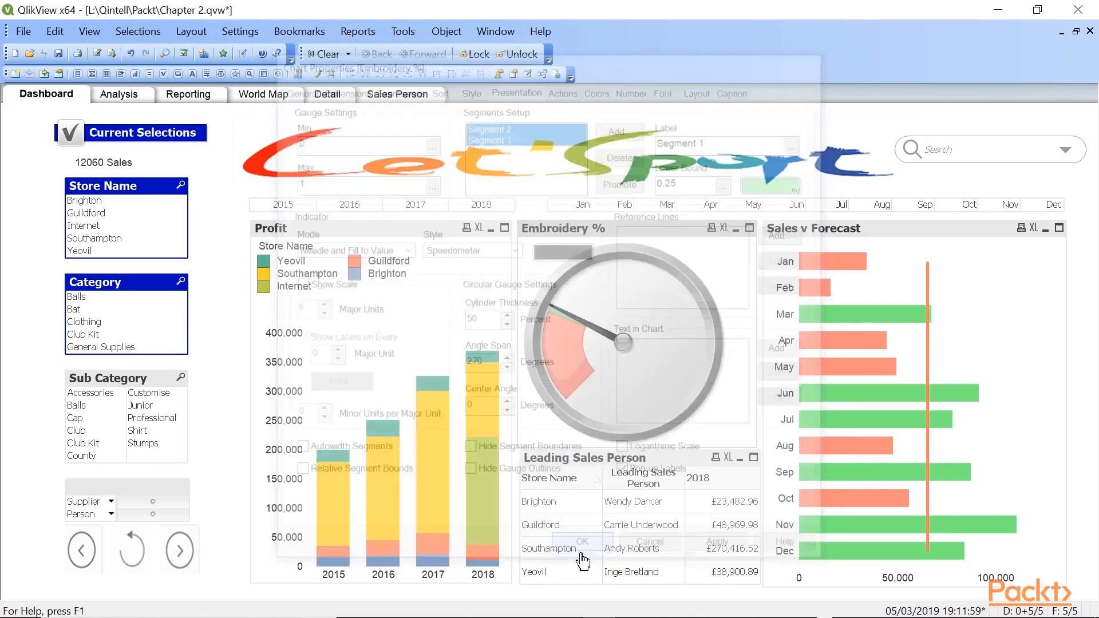
- Examine the Background Color definition of the Sales expression in the Sales v Forecast chart
right_click(856, 380)
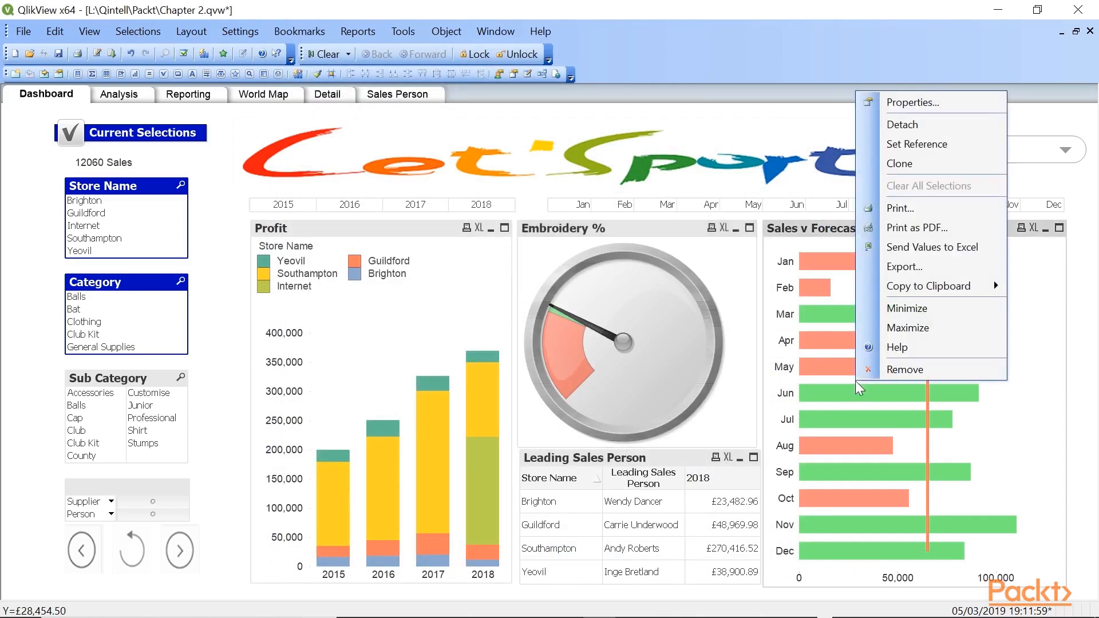
click(904, 98)
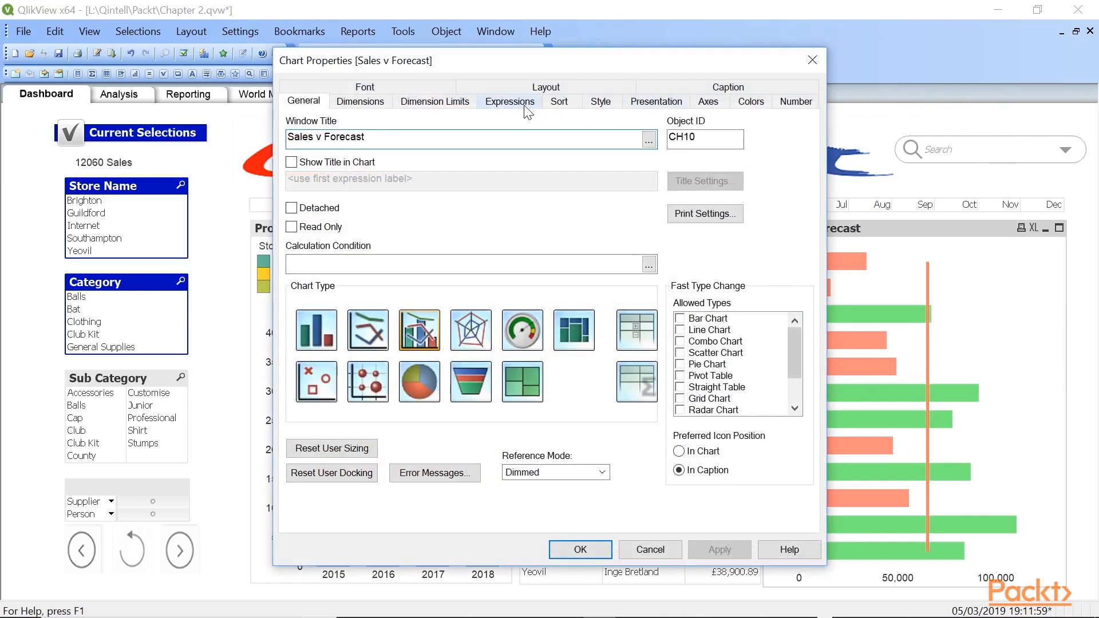
click(508, 102)
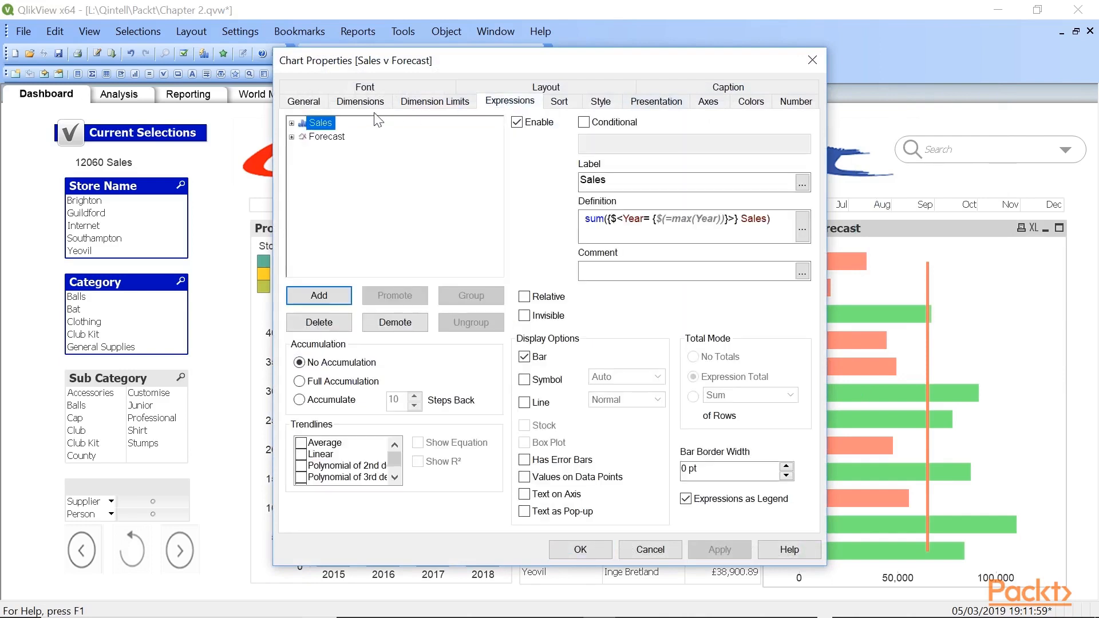
click(291, 123)
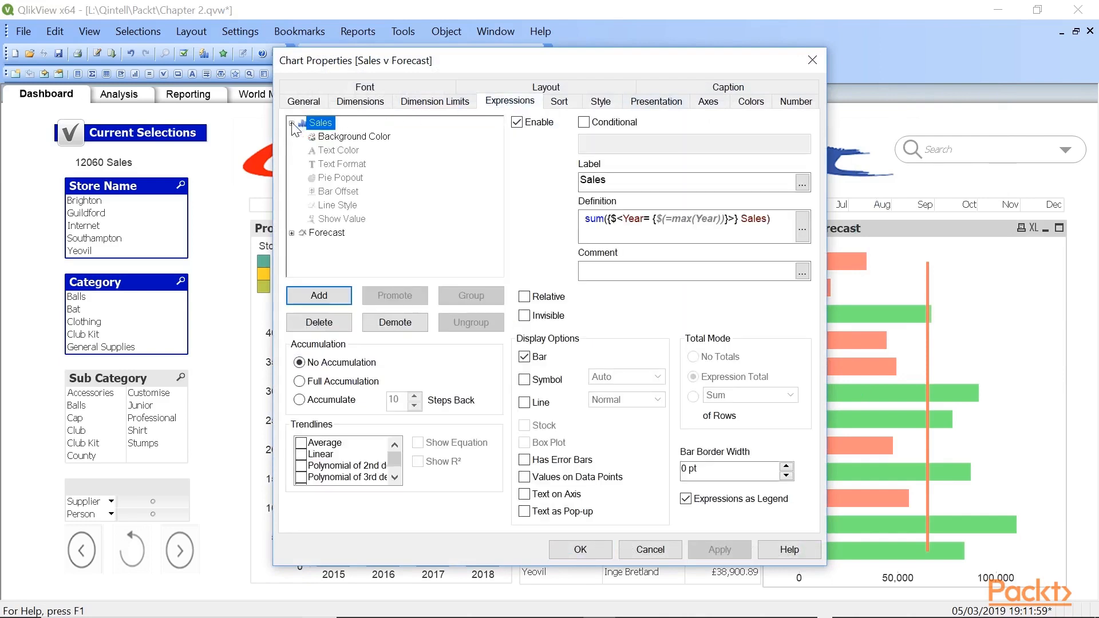
click(344, 141)
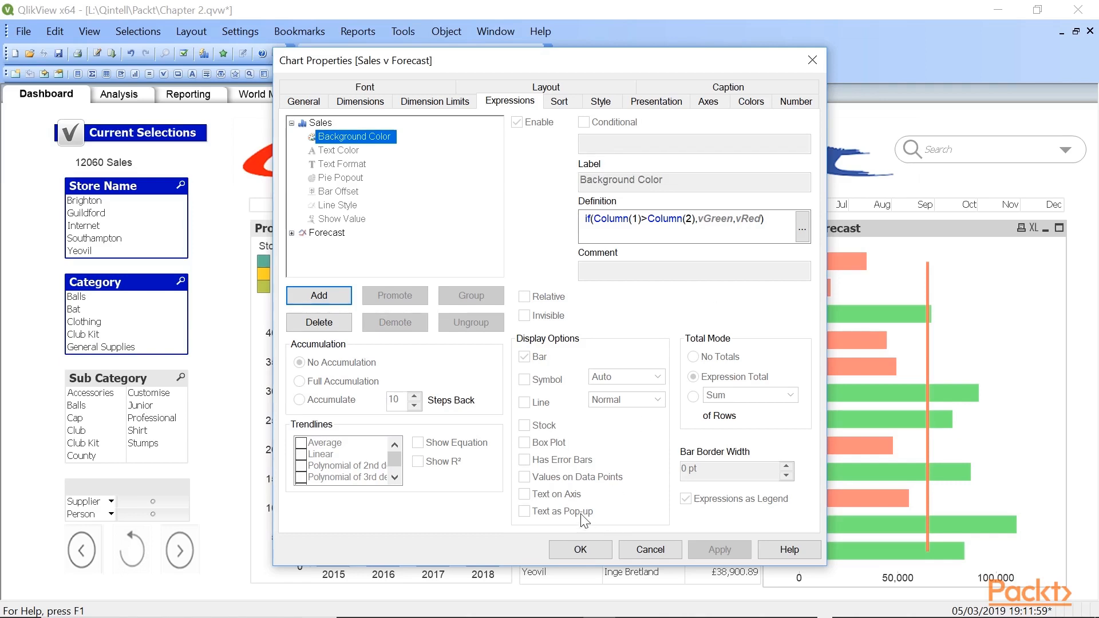
click(579, 549)
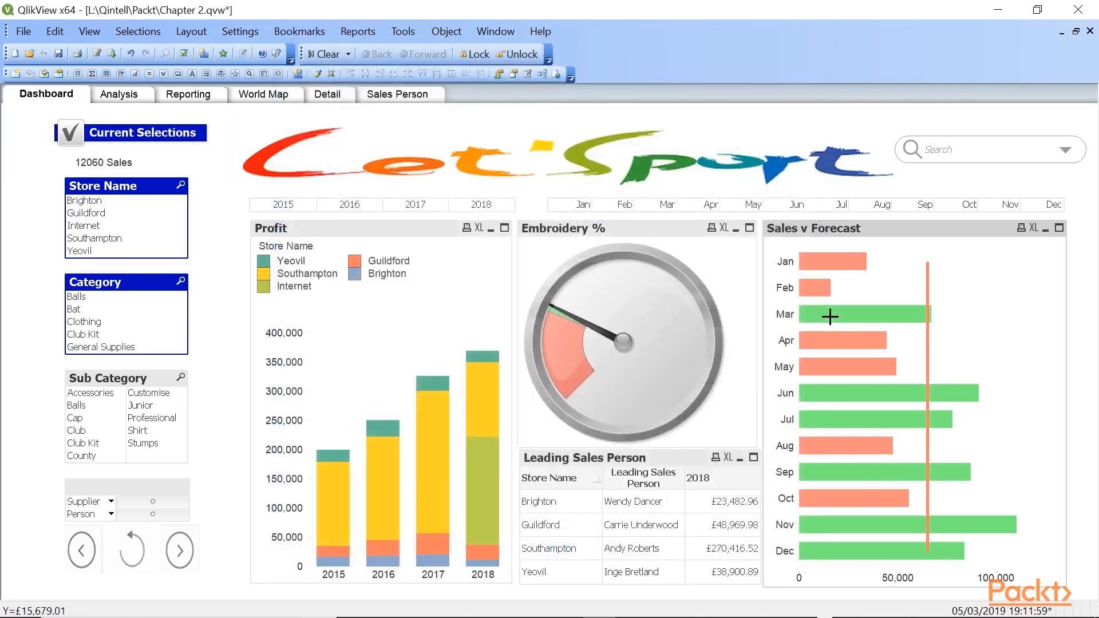
- Copy the full definition of the Sales expression from the Sales v Forecast chart's properties
mouse_move(826, 308)
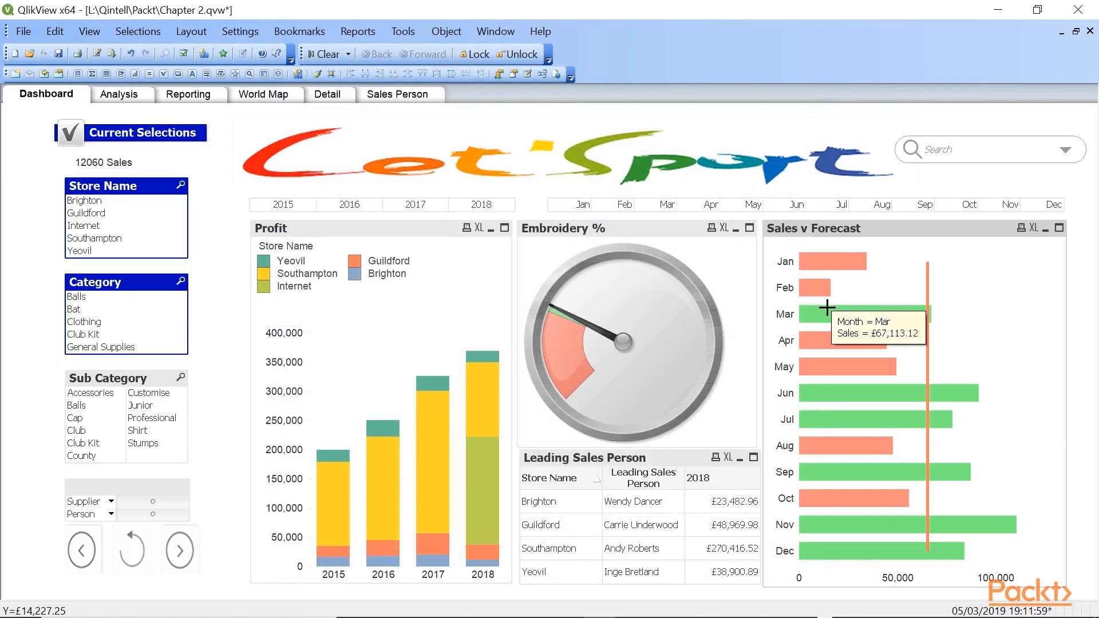
right_click(875, 278)
click(907, 289)
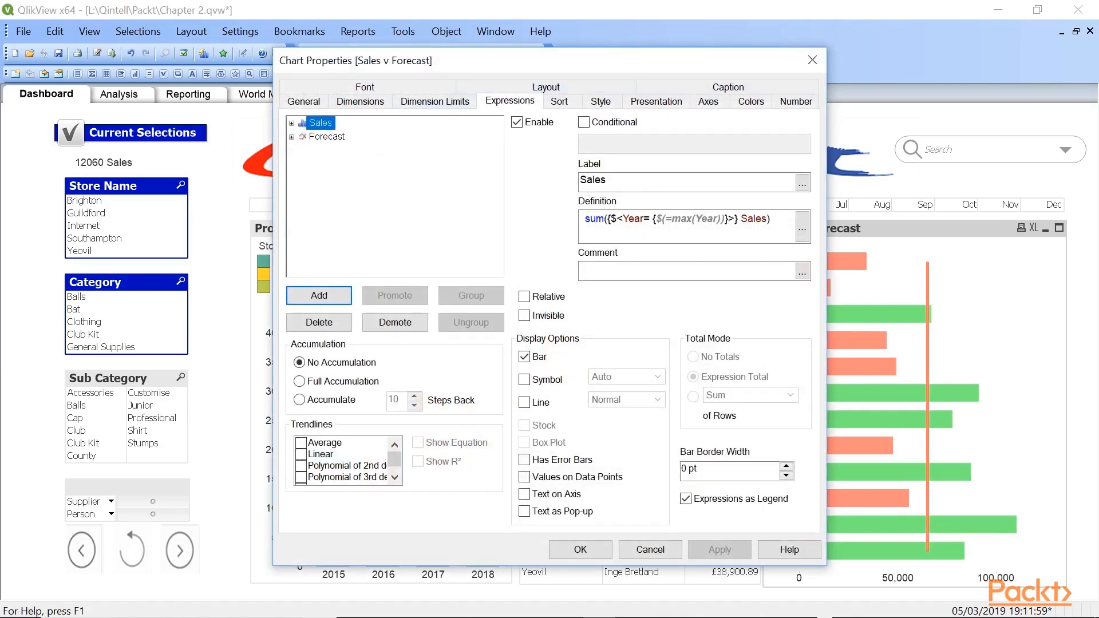
drag(774, 219, 580, 219)
key(ctrl+c)
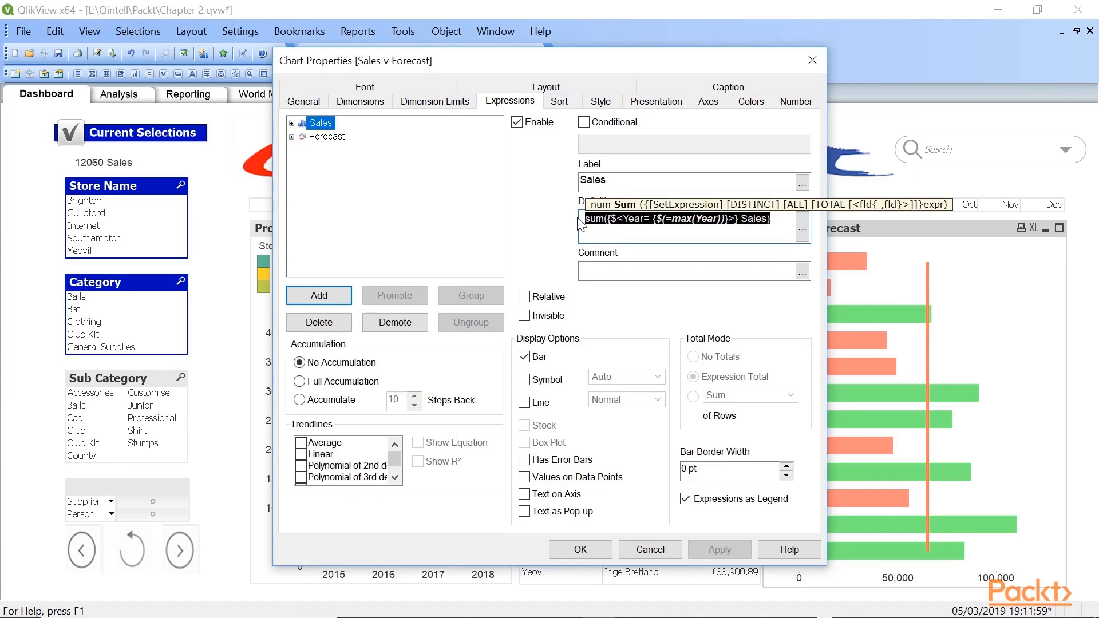
click(573, 551)
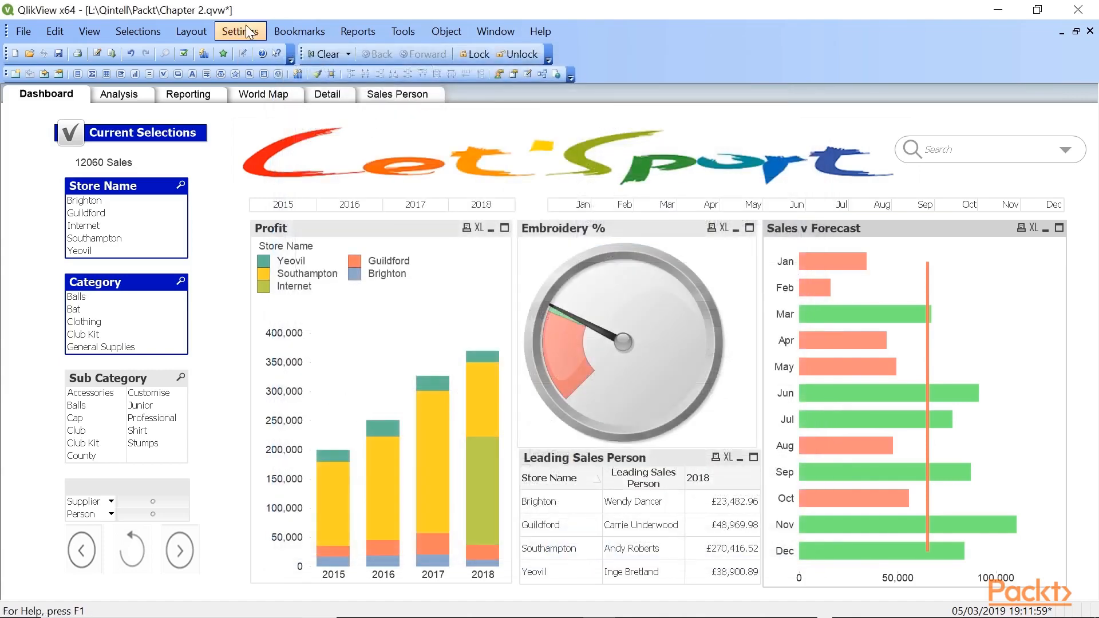
- Add a document variable named vThisYear with the copied definition sum({$<Year= {$(=max(Year))}>} Sales)
click(248, 33)
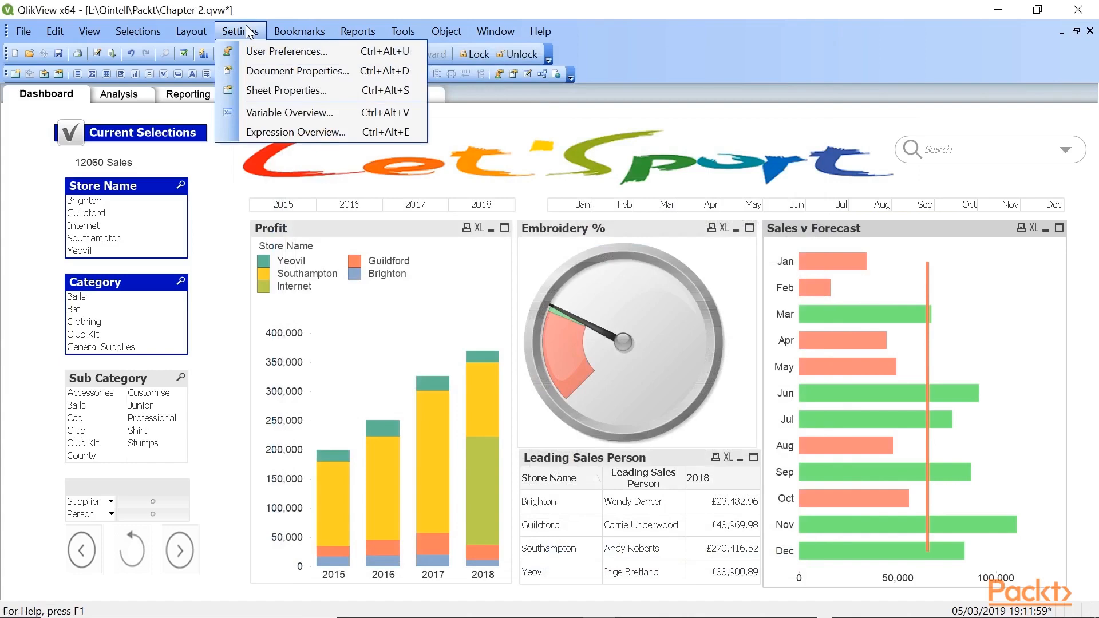
click(258, 109)
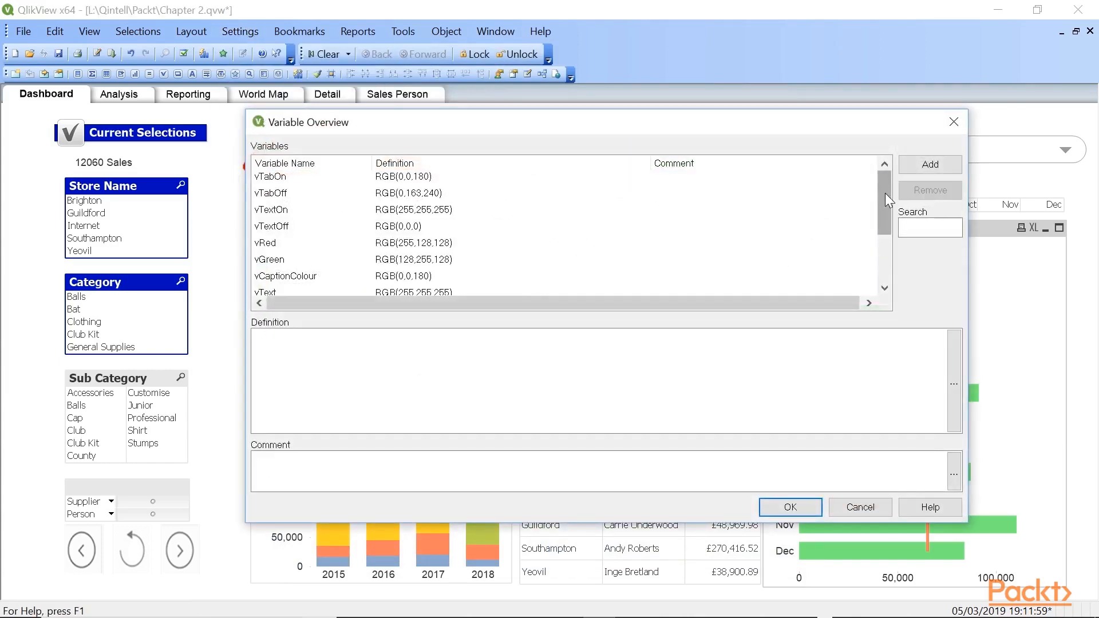
mouse_move(881, 200)
mouse_down()
mouse_move(886, 270)
mouse_move(881, 195)
mouse_up()
click(930, 170)
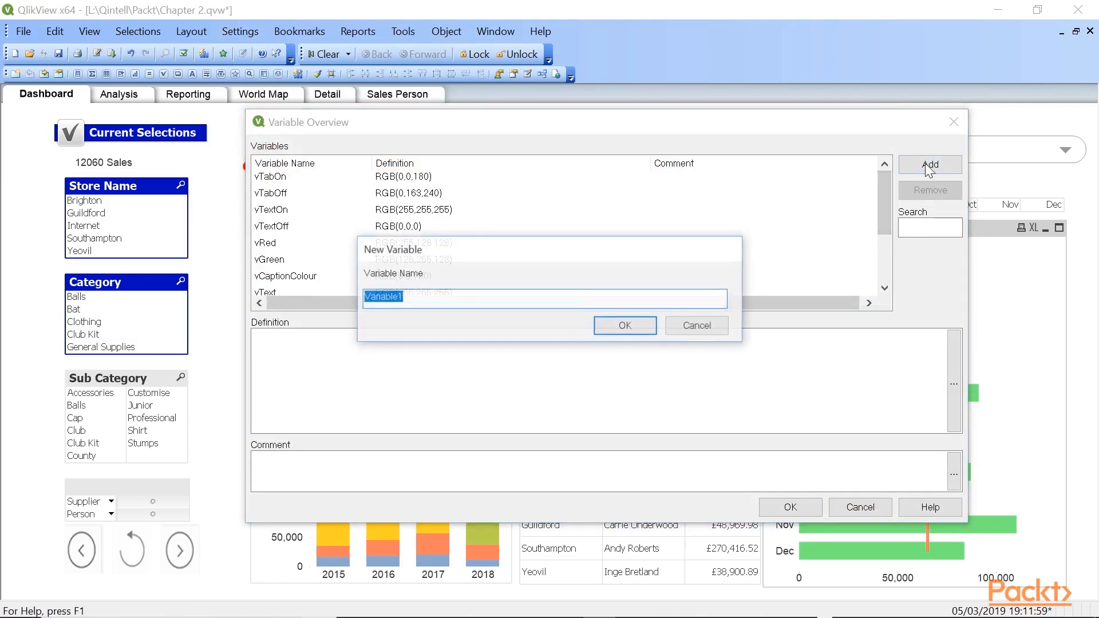
text(vT)
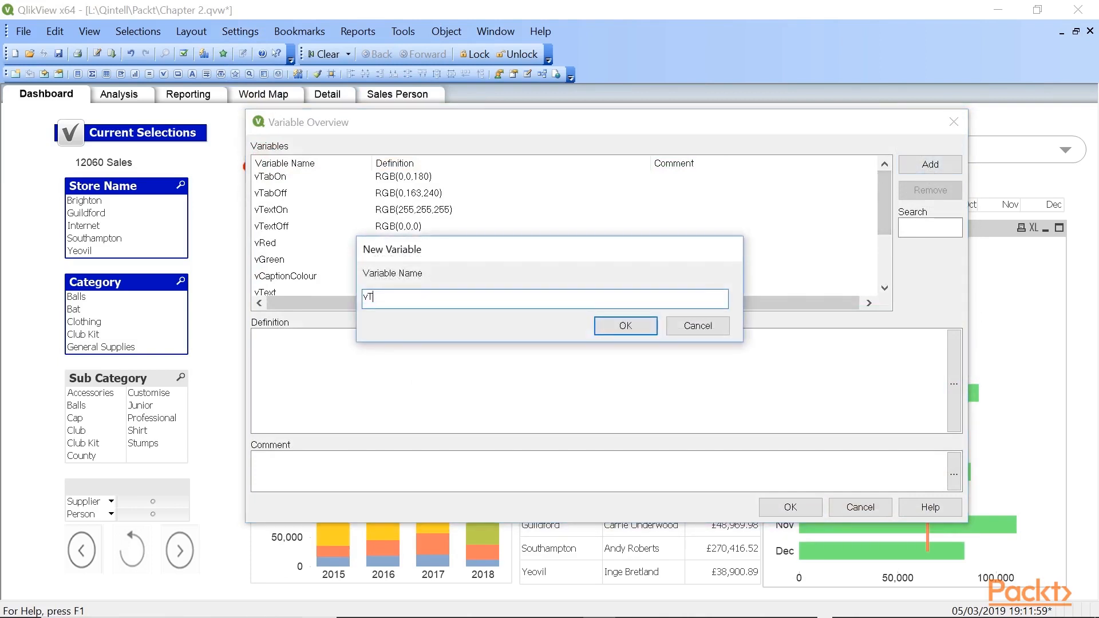
text(hisYear)
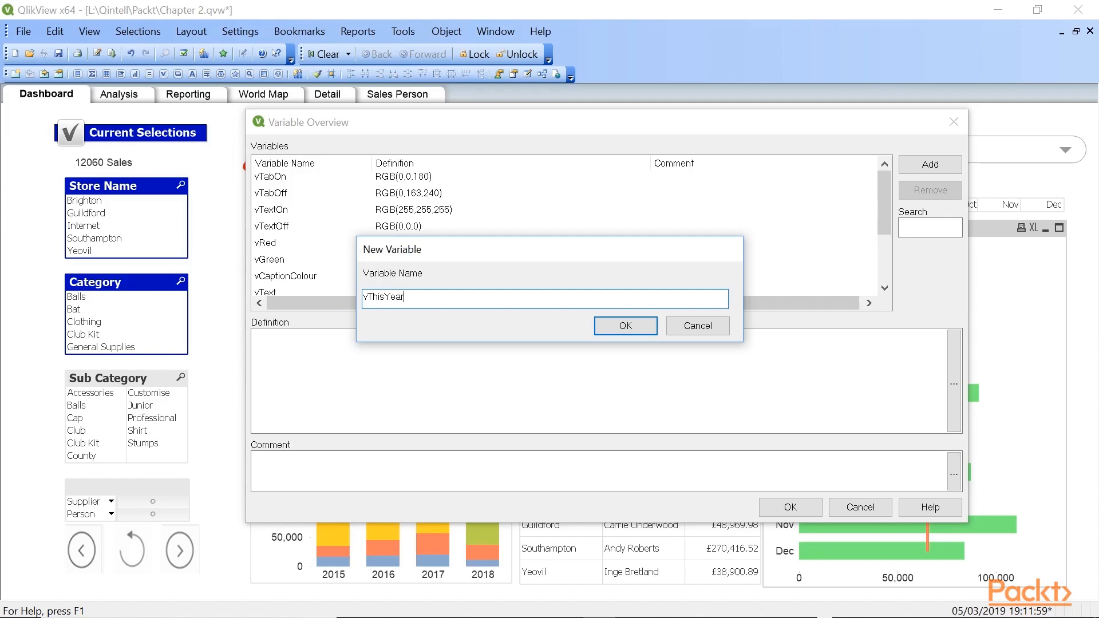
click(624, 324)
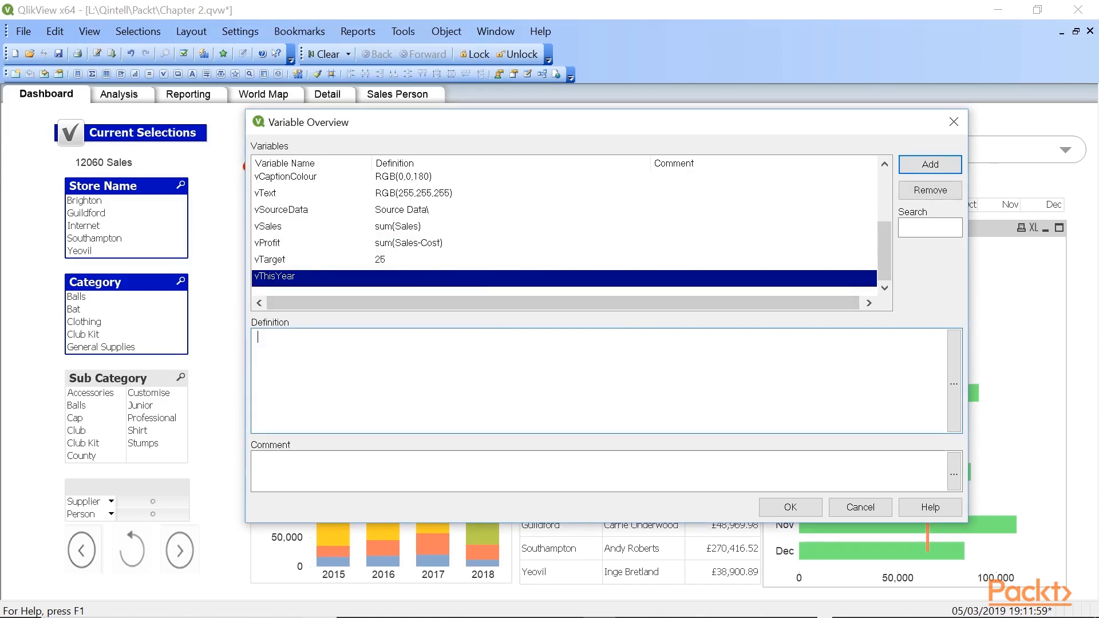
key(ctrl+v)
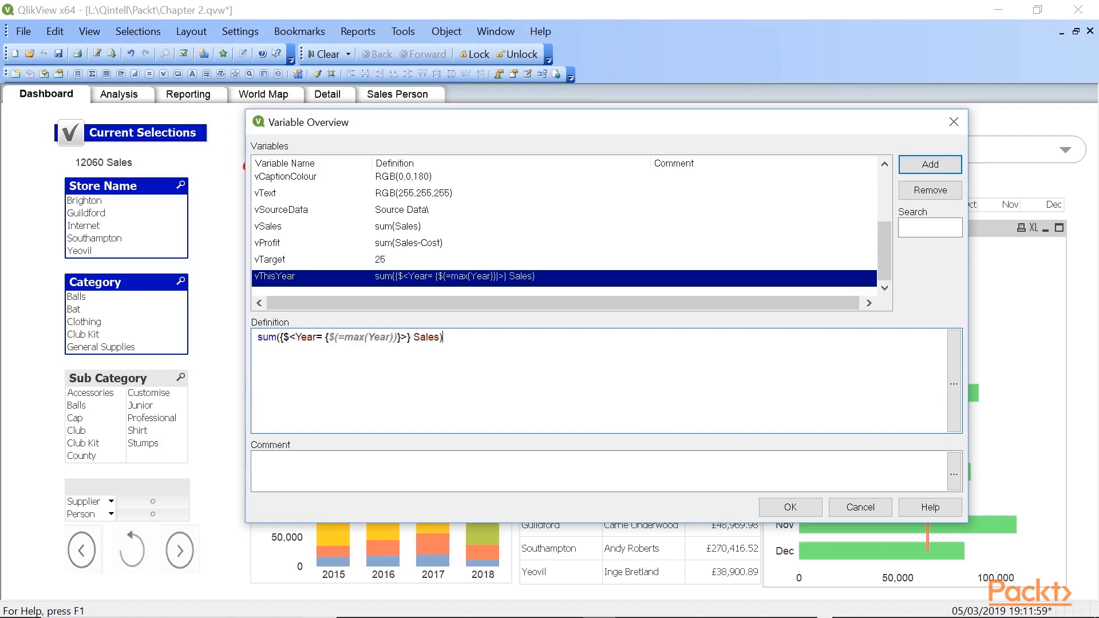
click(781, 508)
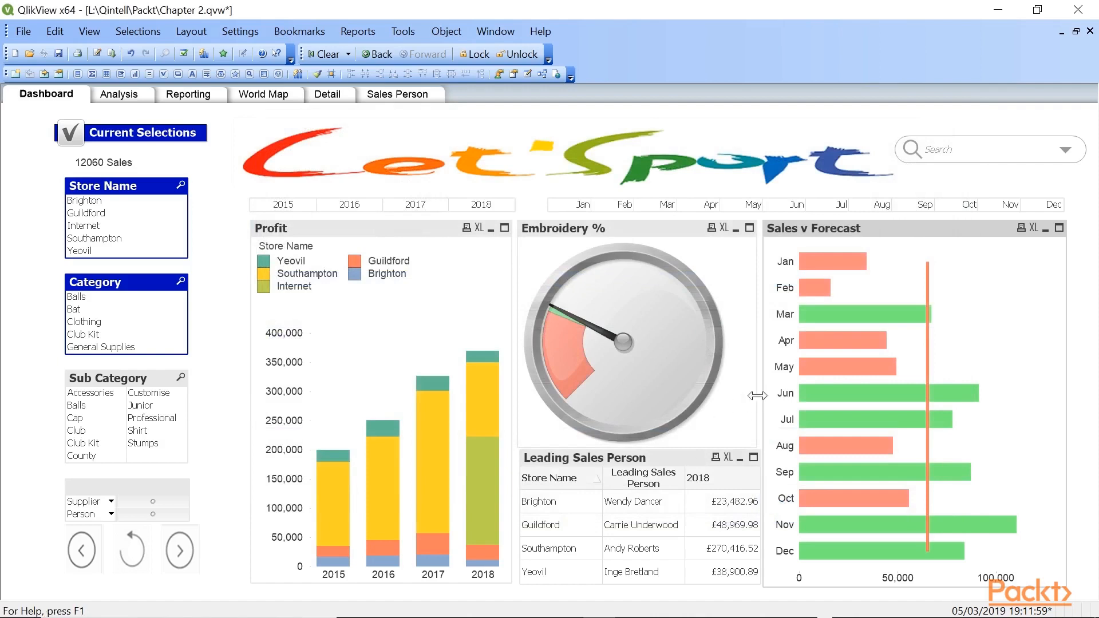
- Replace the Sales expression definition in the Sales v Forecast chart with $(vThisYear) and save the document
right_click(853, 316)
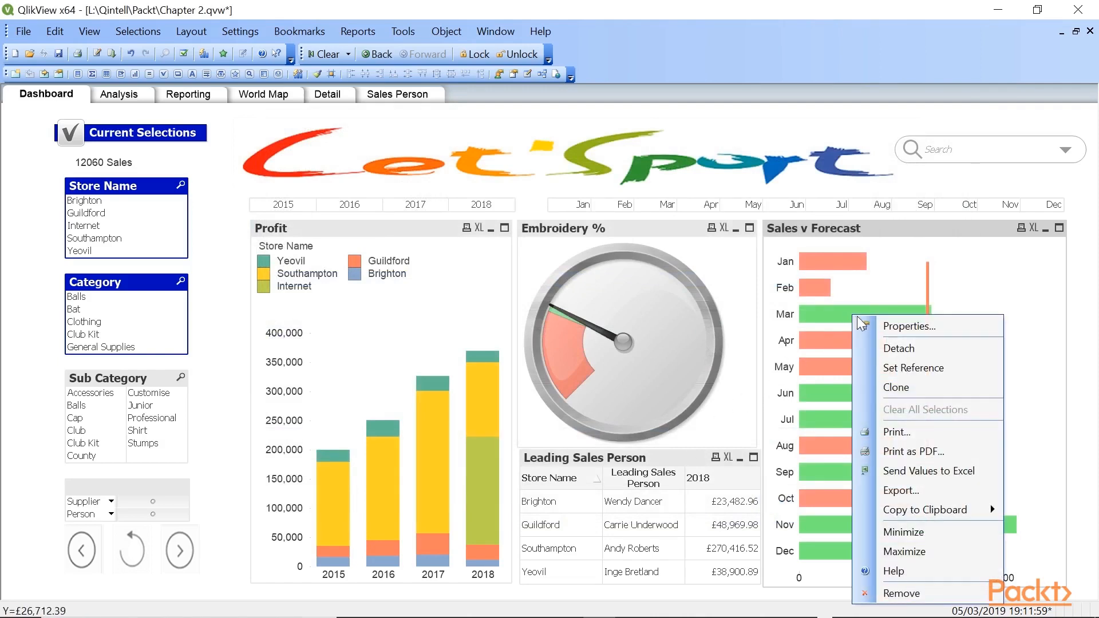
click(866, 325)
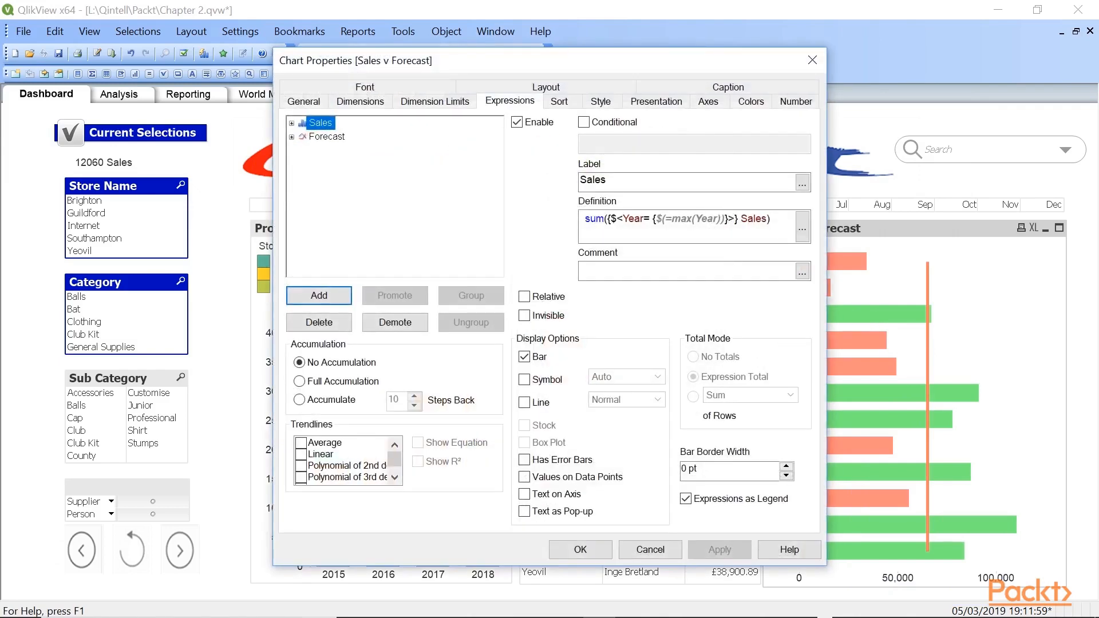
key(ctrl+a)
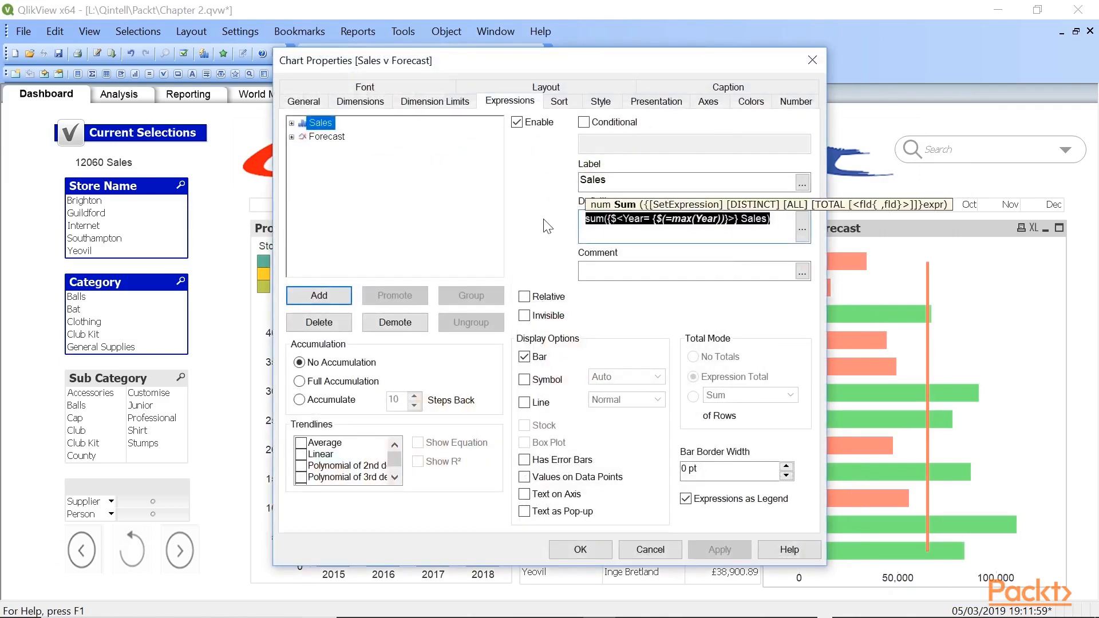
text($(vT)
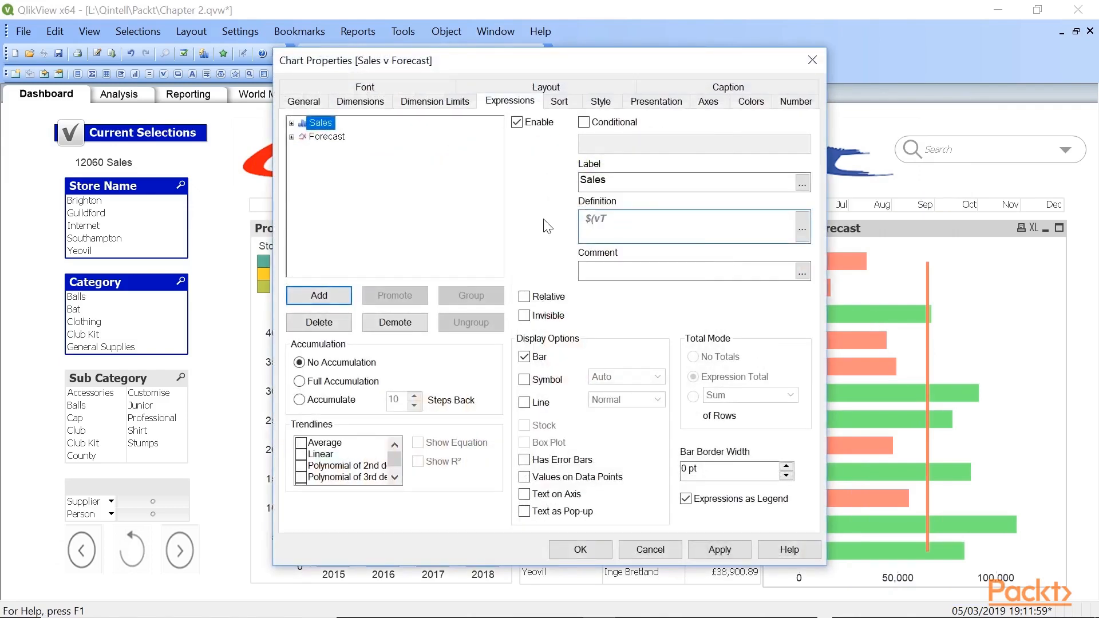
text(hisYear))
click(580, 553)
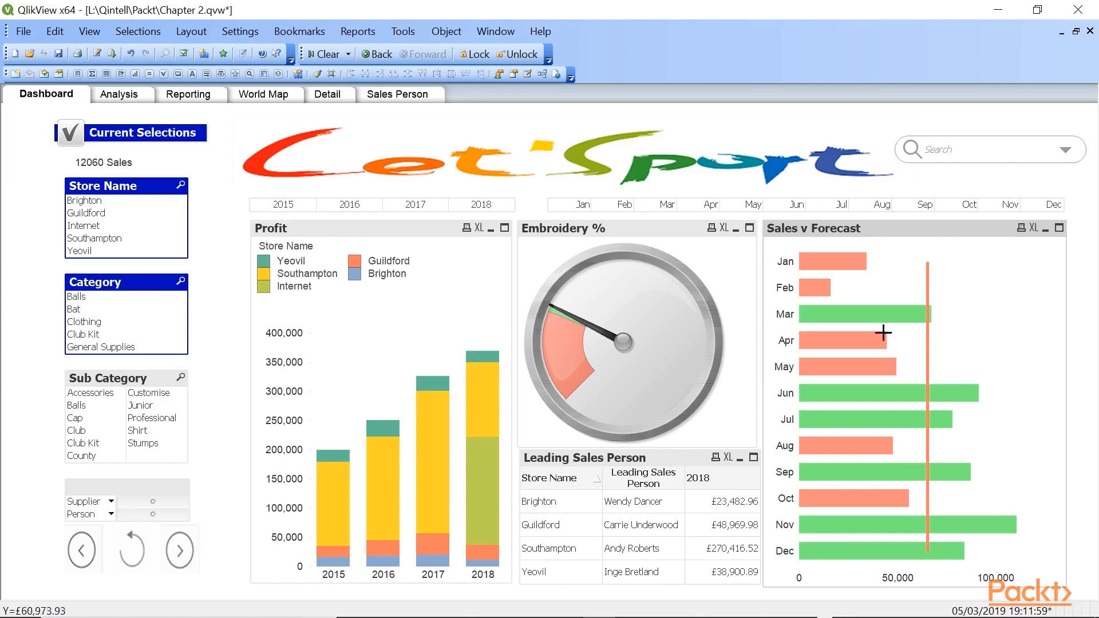
click(58, 53)
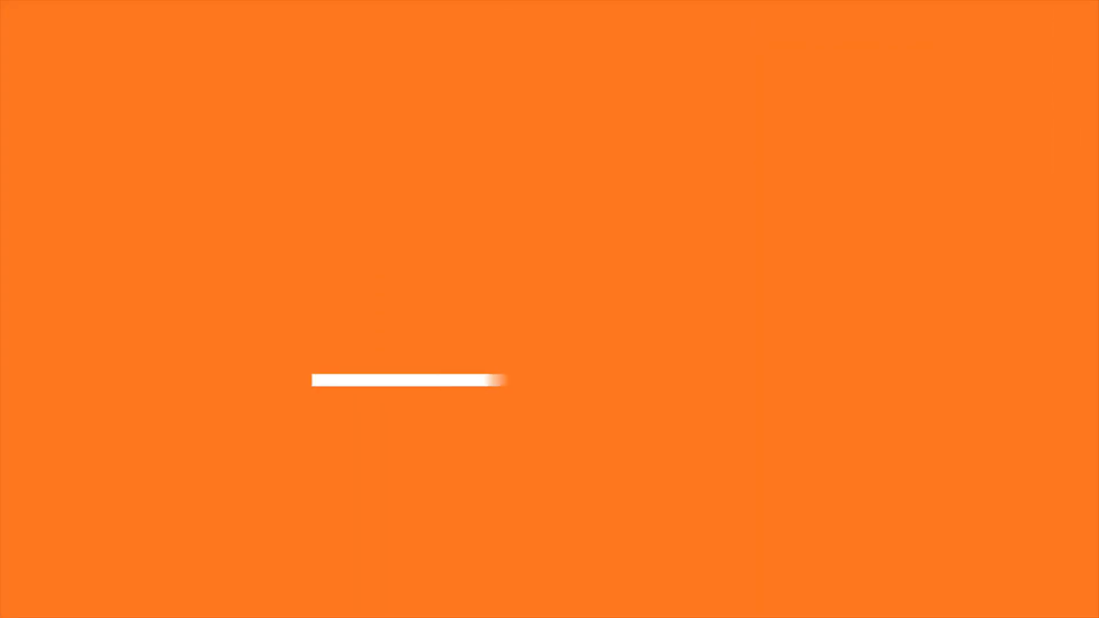